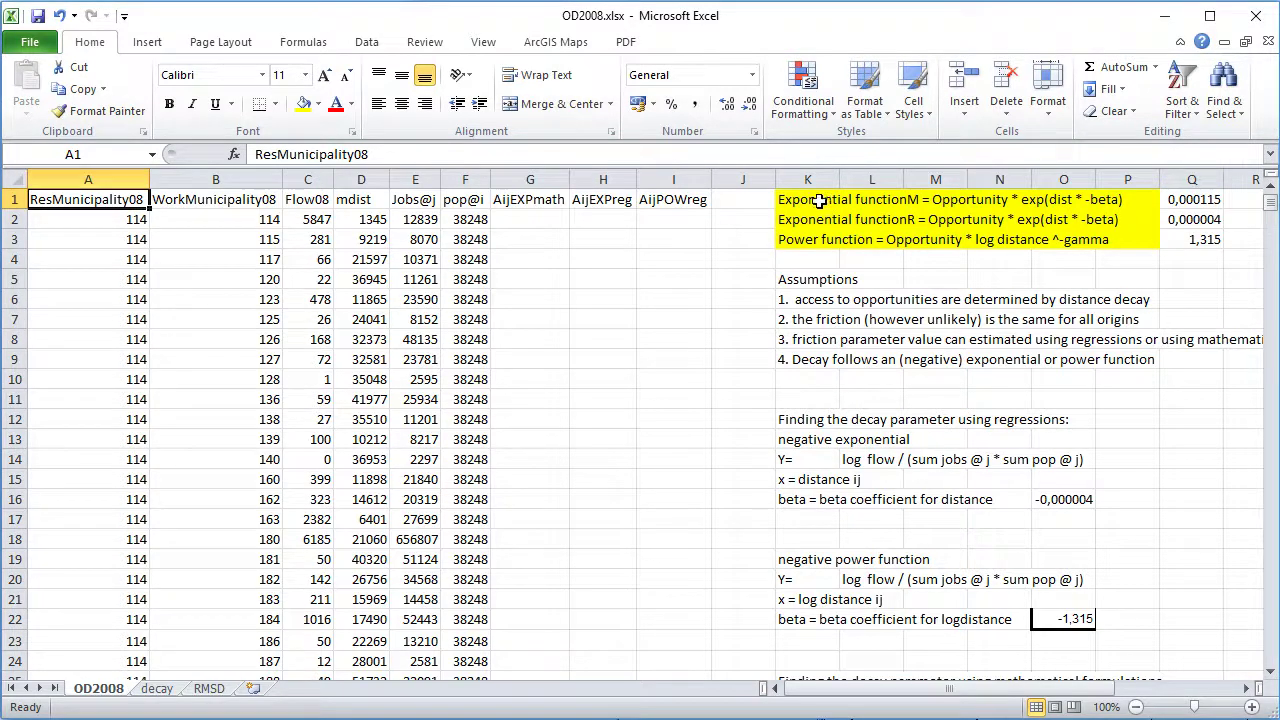
- Review the three distance-decay functions in K1–K3 and their parameters in Q1–Q3, including gamma 1,315
{"action": "left_click", "coordinate": [789, 201]}
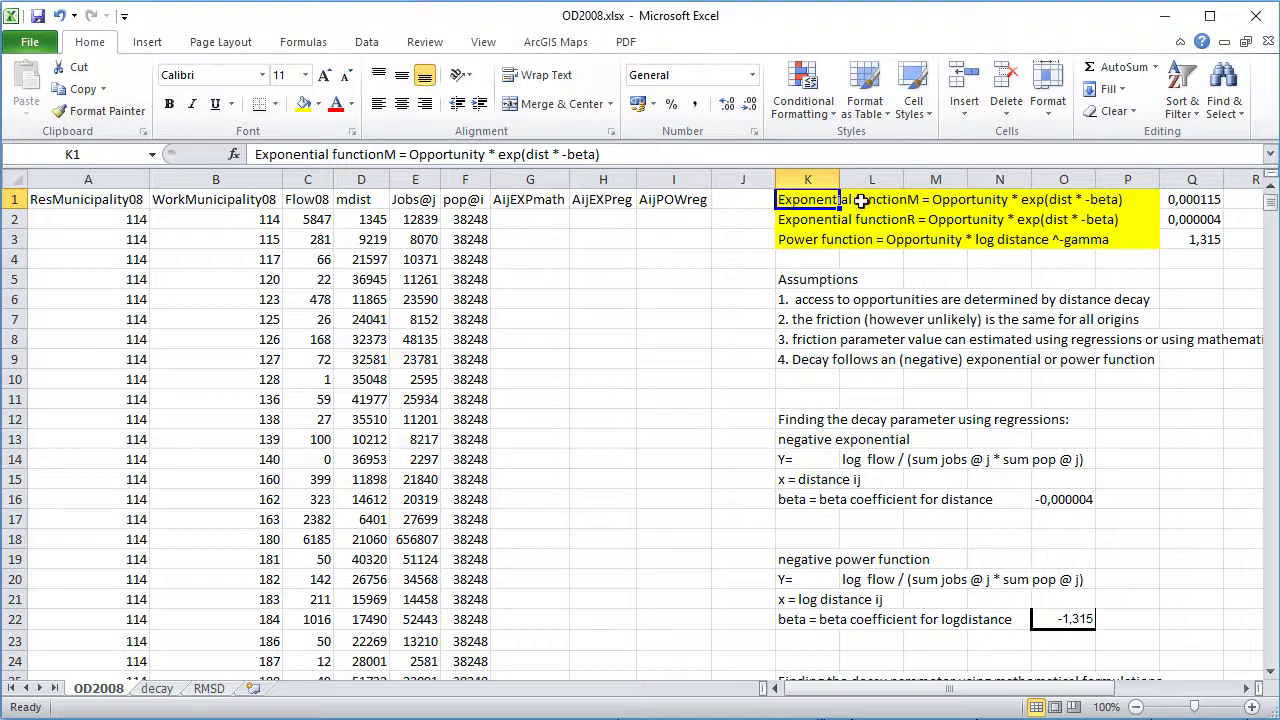
{"action": "left_click", "coordinate": [1218, 203]}
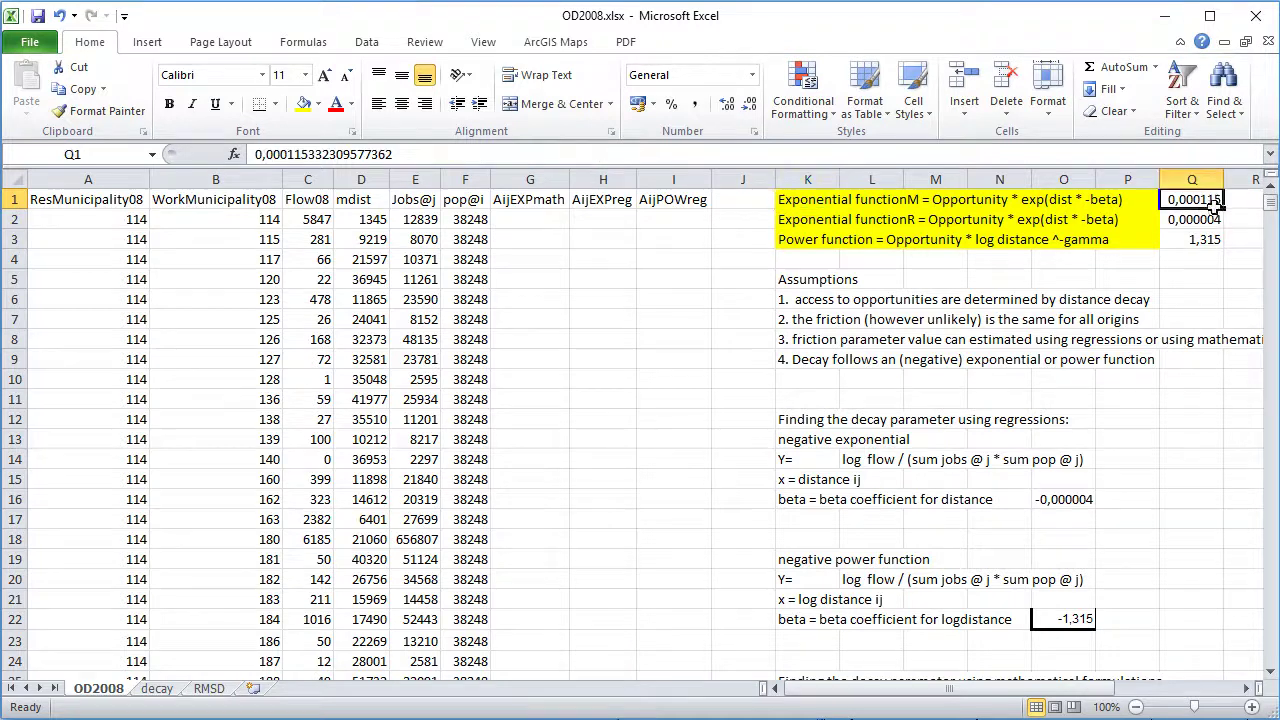
{"action": "left_click", "coordinate": [1208, 338]}
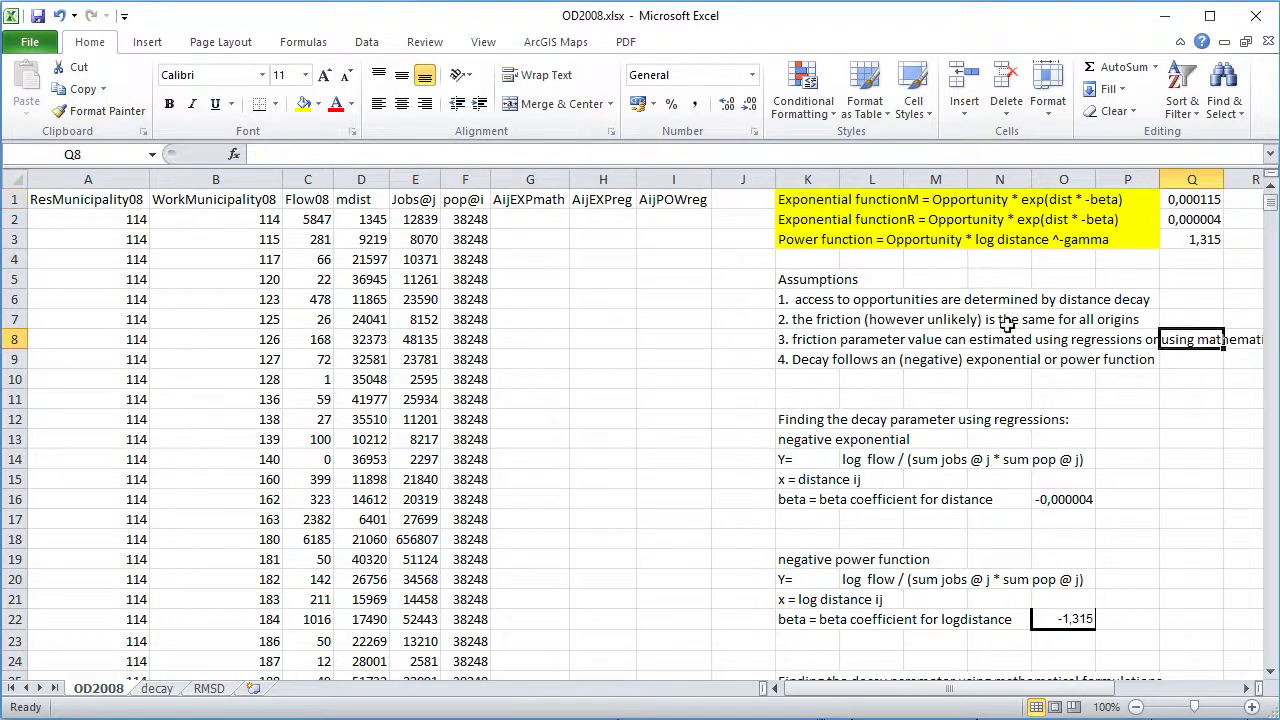
{"action": "left_click", "coordinate": [812, 222]}
{"action": "left_click", "coordinate": [1181, 222]}
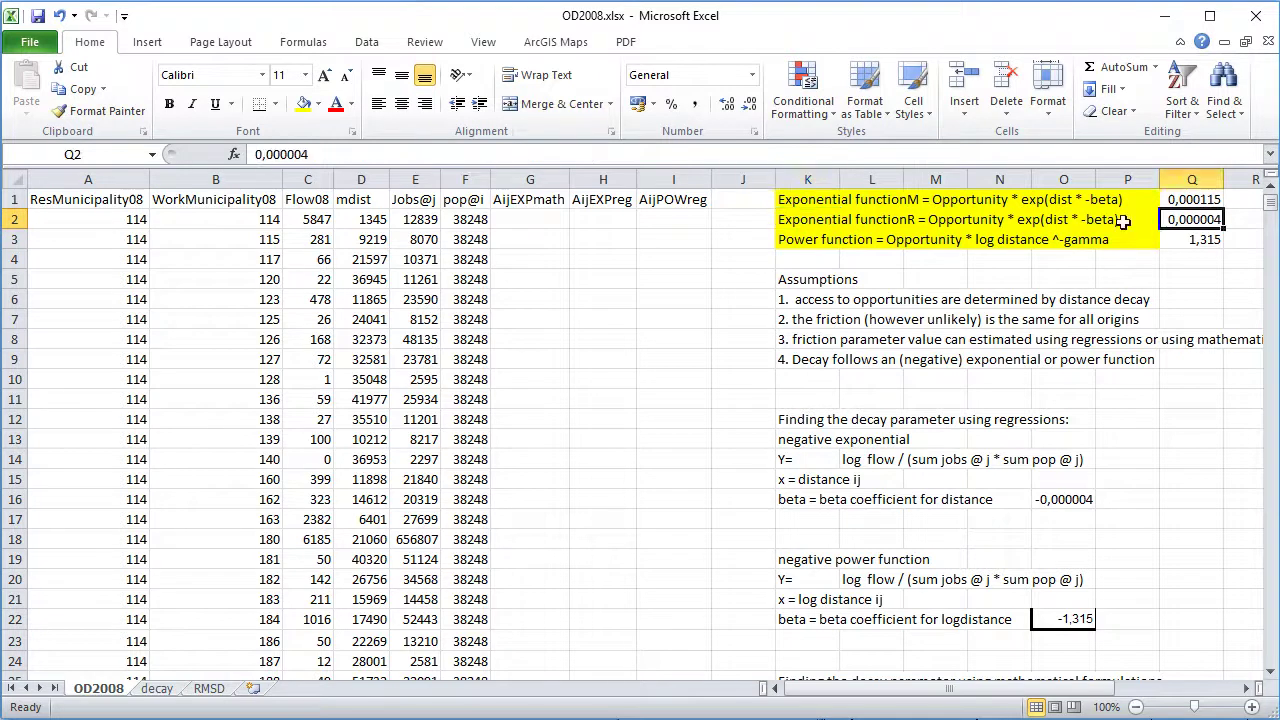
{"action": "left_click", "coordinate": [795, 247]}
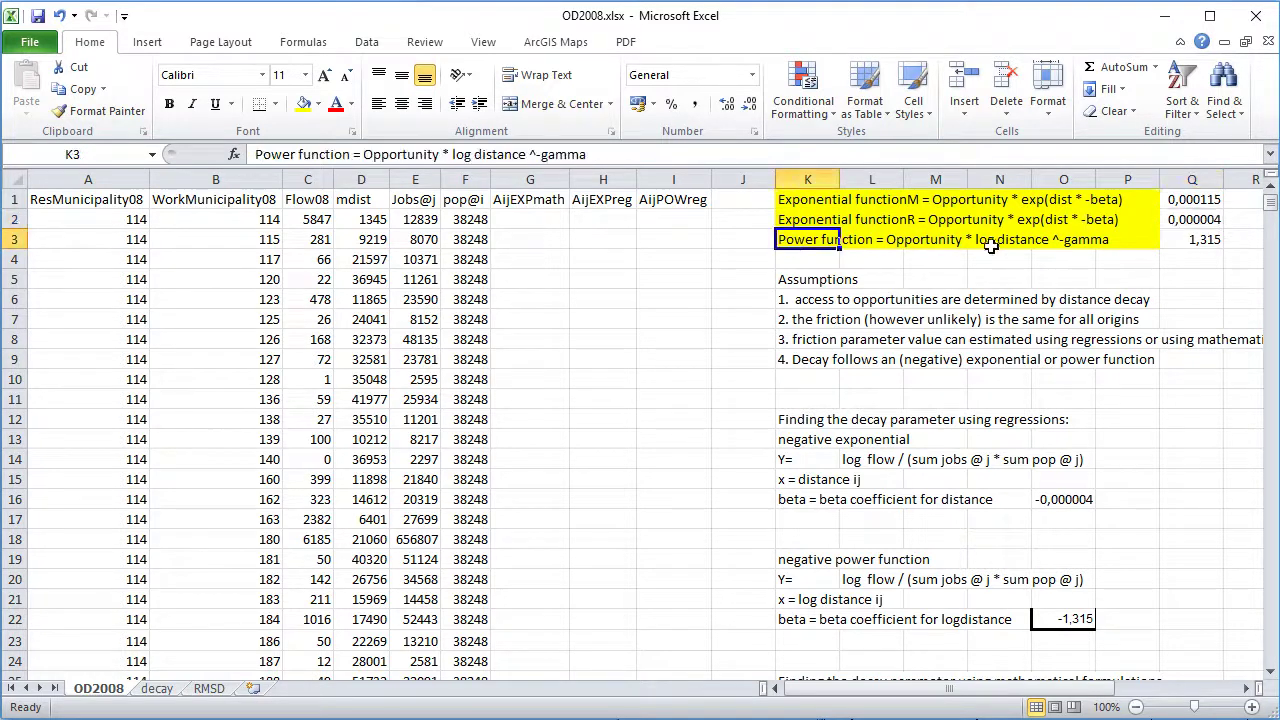
{"action": "left_click", "coordinate": [1183, 243]}
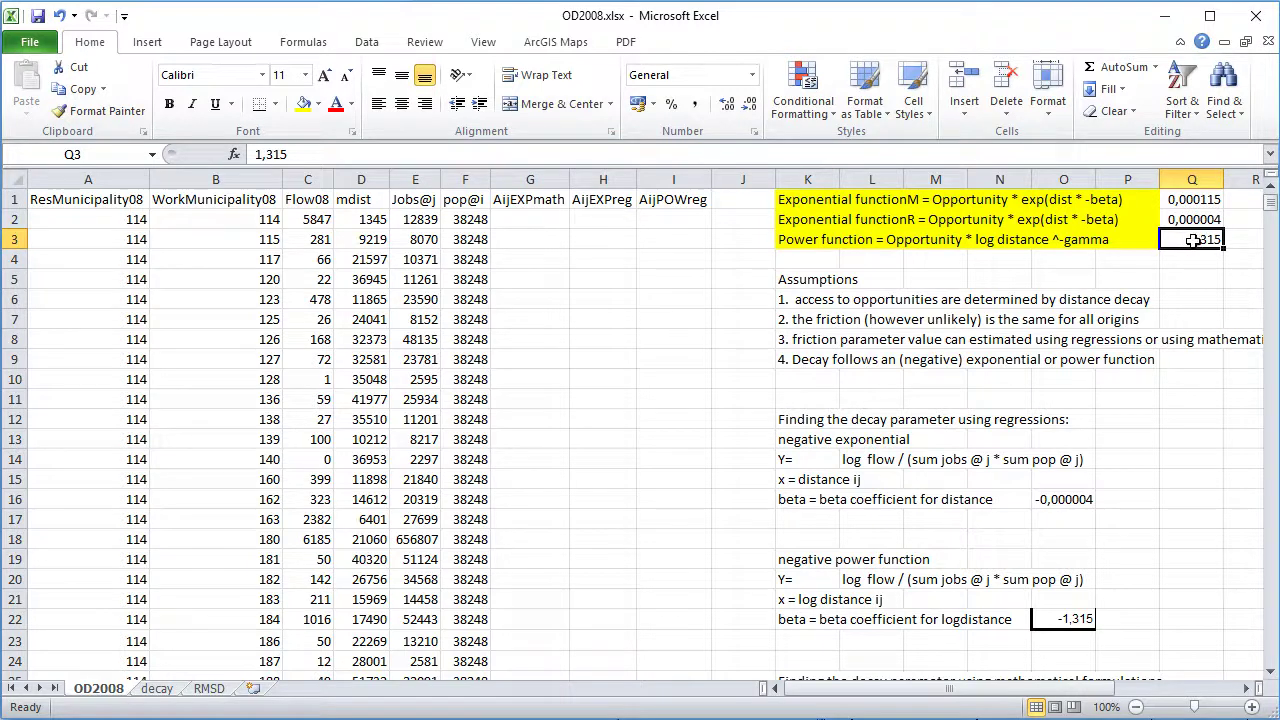
{"action": "left_click", "coordinate": [1207, 200]}
{"action": "left_click", "coordinate": [1108, 200]}
{"action": "left_click", "coordinate": [1098, 221]}
{"action": "left_click", "coordinate": [1080, 240]}
{"action": "left_click", "coordinate": [1128, 240]}
{"action": "left_click", "coordinate": [1230, 241]}
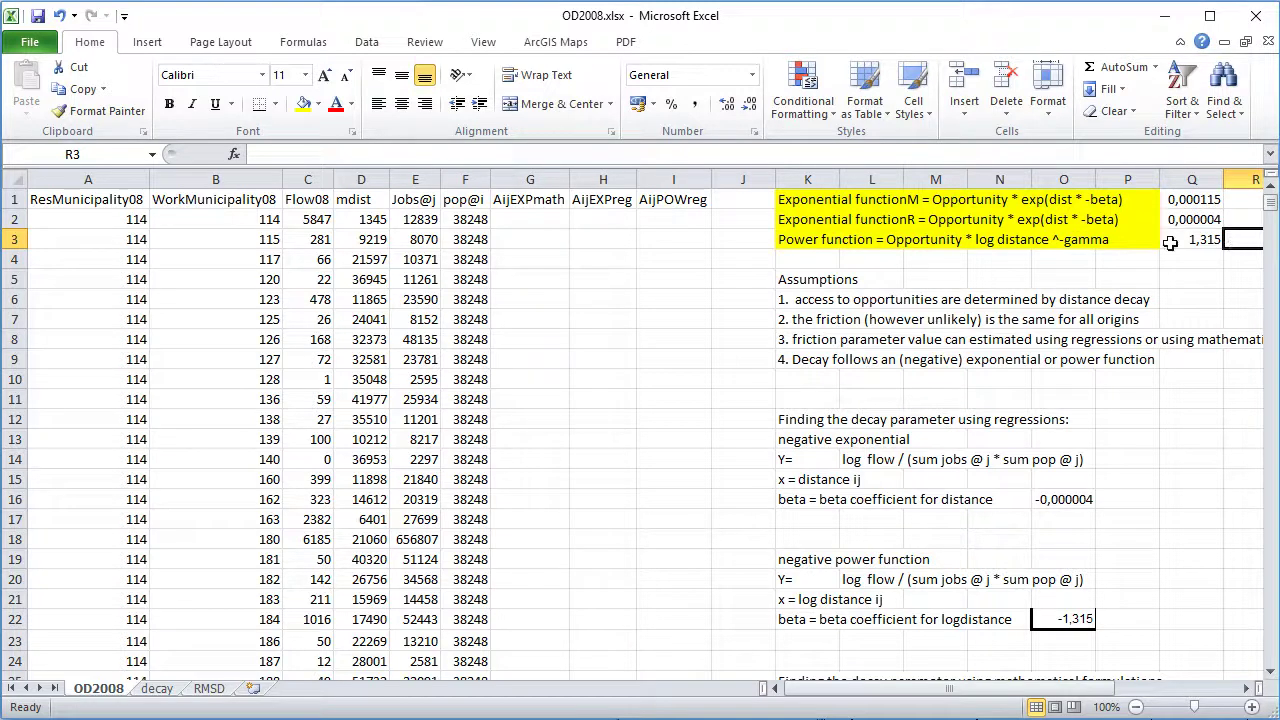
- Build =E2*EXP(D2*-Q1) in G2 from the jobs, distance and beta cells
{"action": "left_click", "coordinate": [531, 219]}
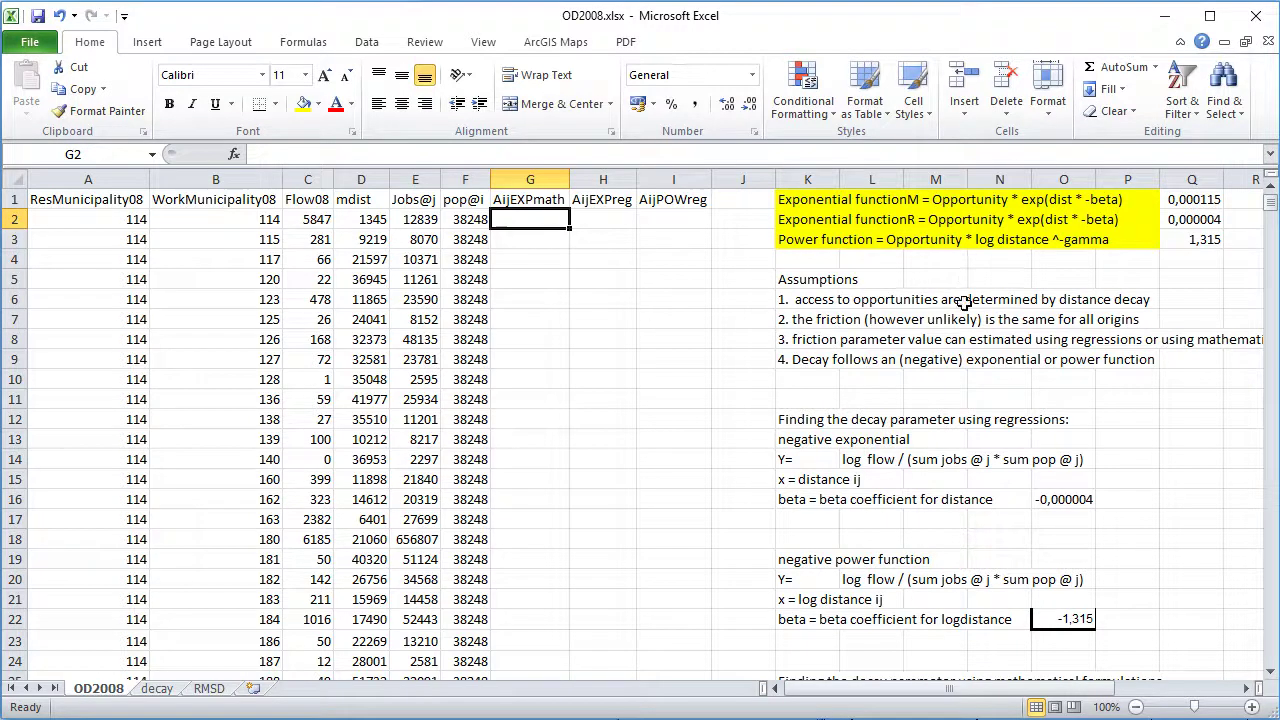
{"action": "type", "text": "="}
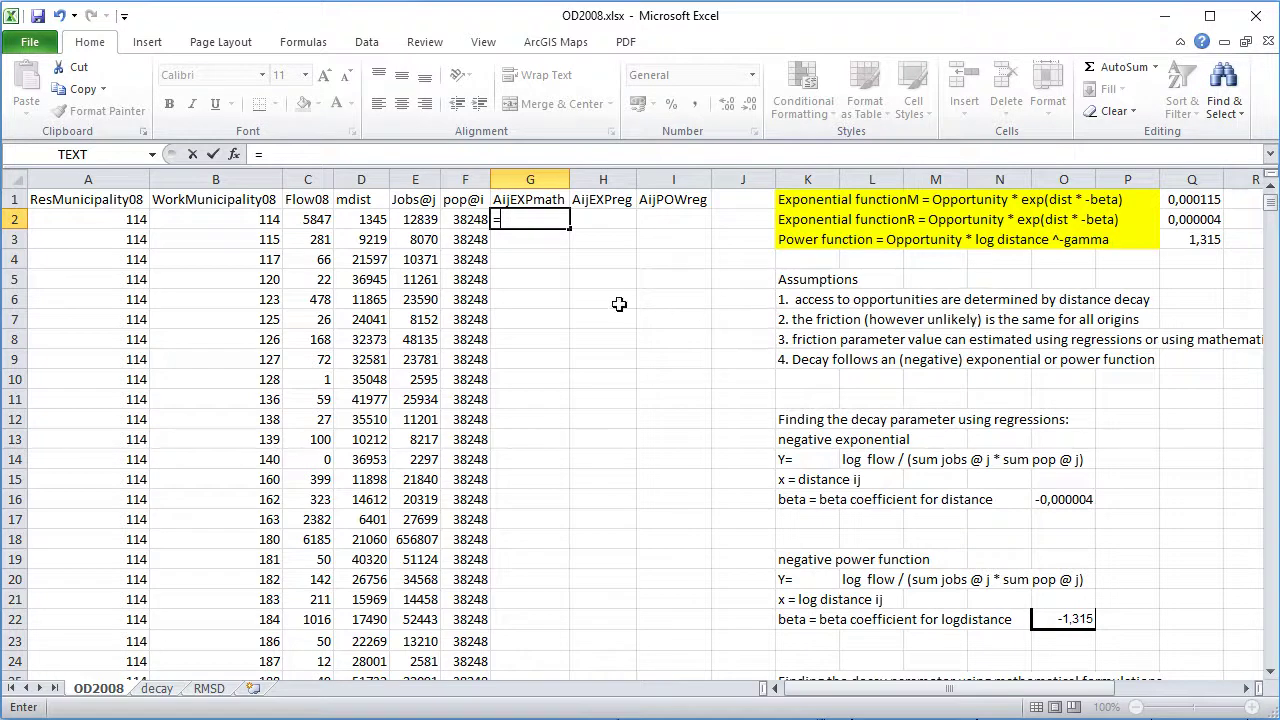
{"action": "left_click", "coordinate": [424, 219]}
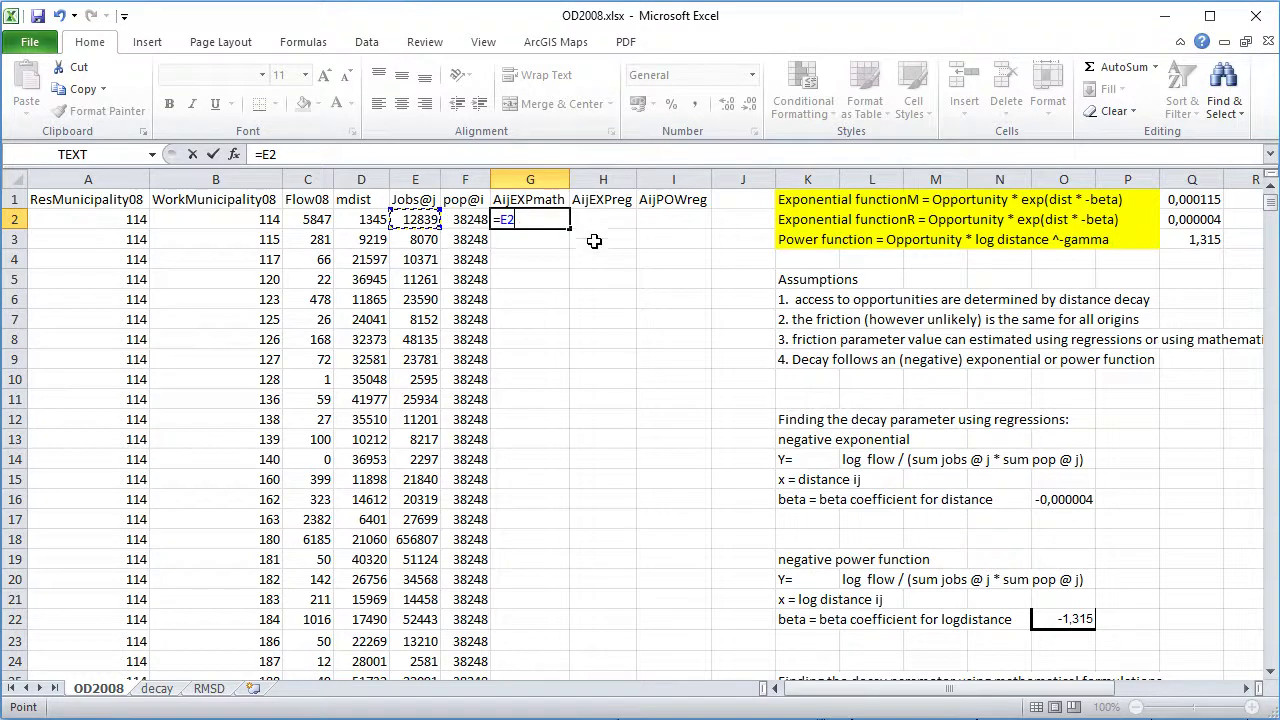
{"action": "type", "text": "*"}
{"action": "type", "text": "exp("}
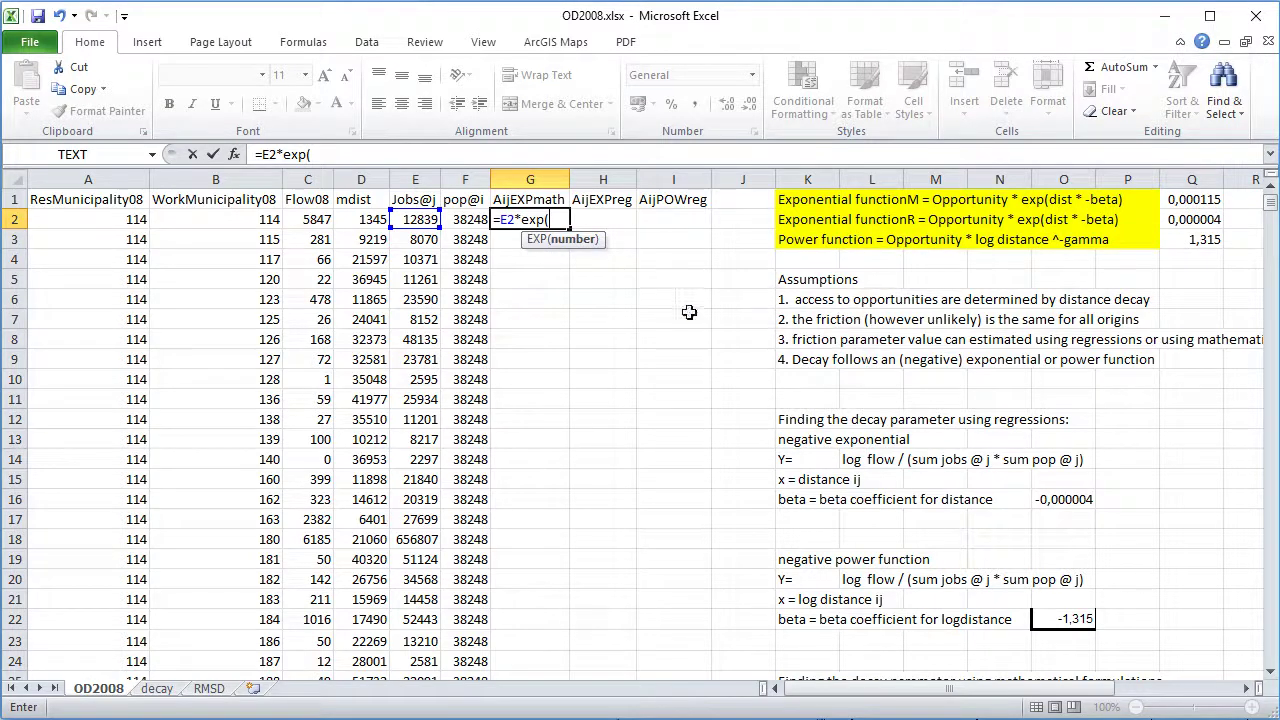
{"action": "left_click", "coordinate": [367, 220]}
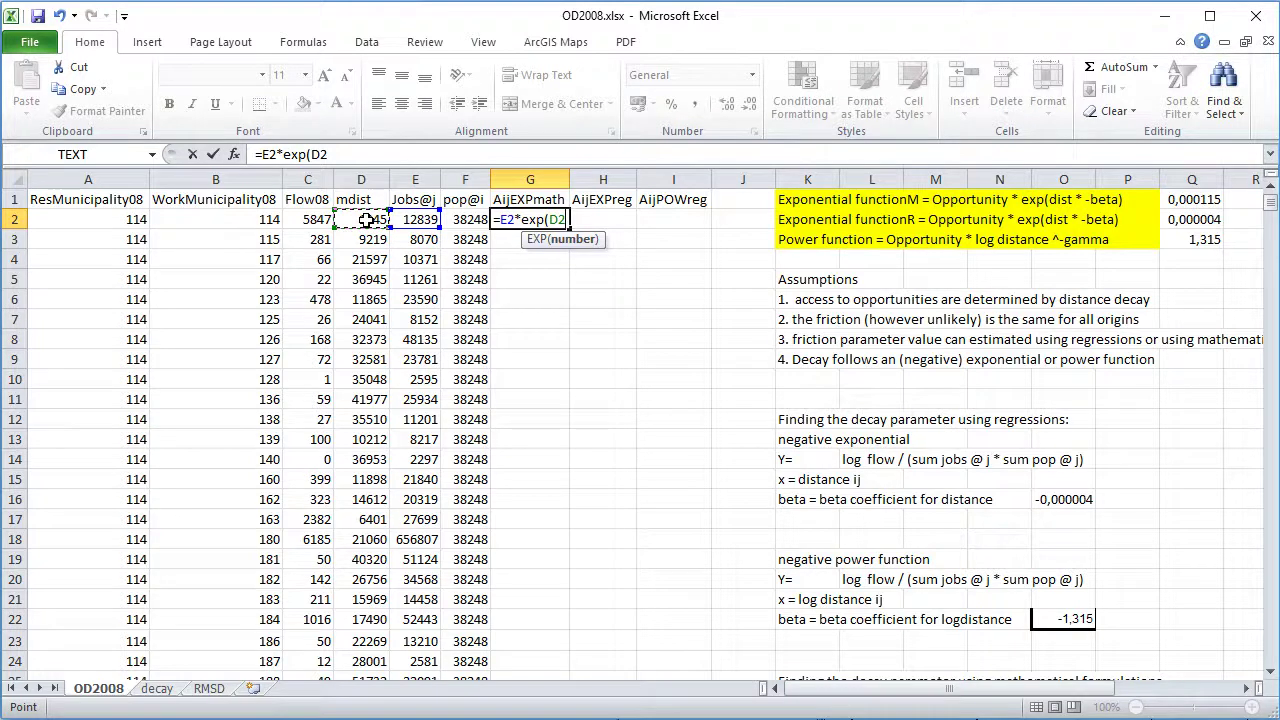
{"action": "type", "text": "*-"}
{"action": "left_click", "coordinate": [1202, 200]}
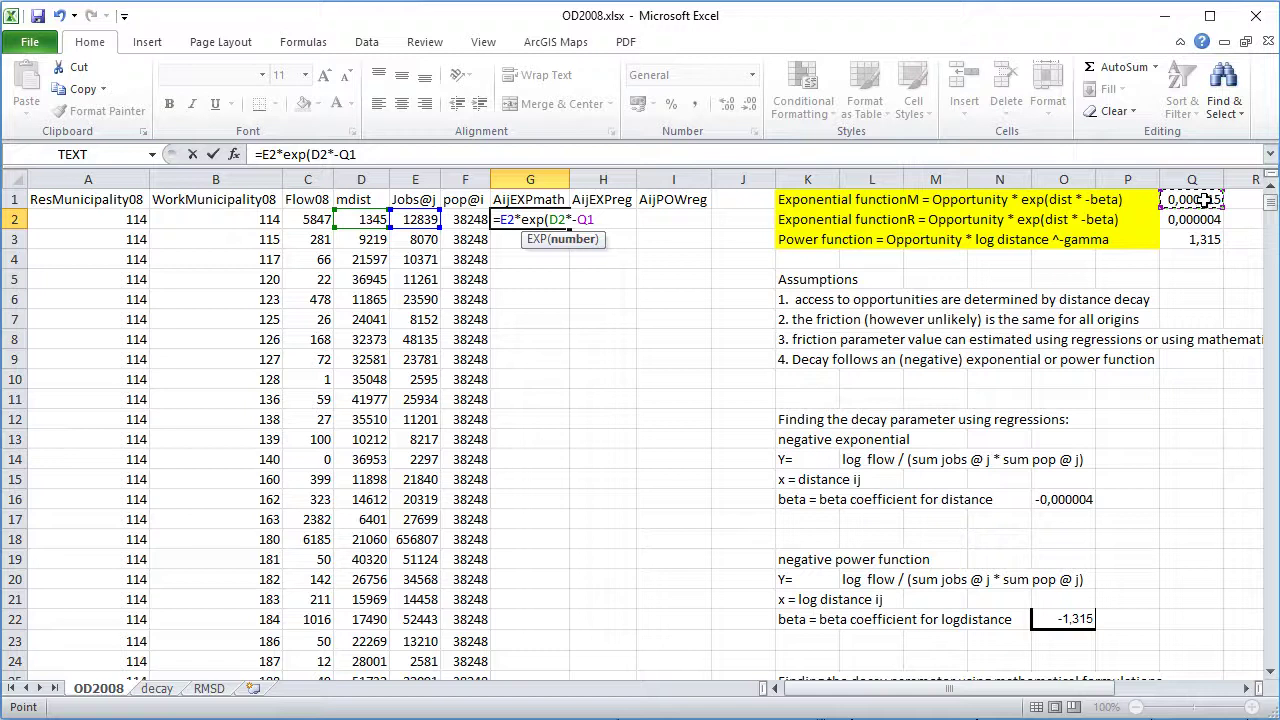
{"action": "type", "text": ")"}
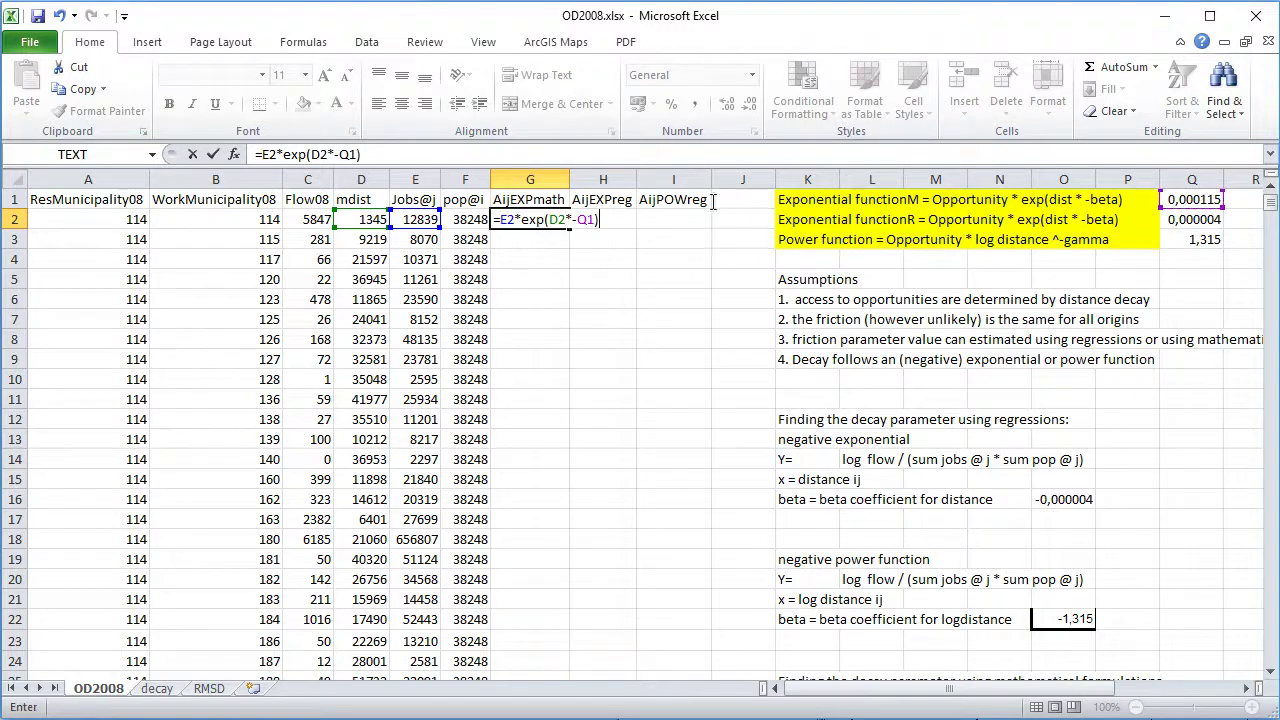
- Anchor the beta reference as $Q$1 and confirm, giving 10994,1736 in G2
{"action": "left_click", "coordinate": [366, 155]}
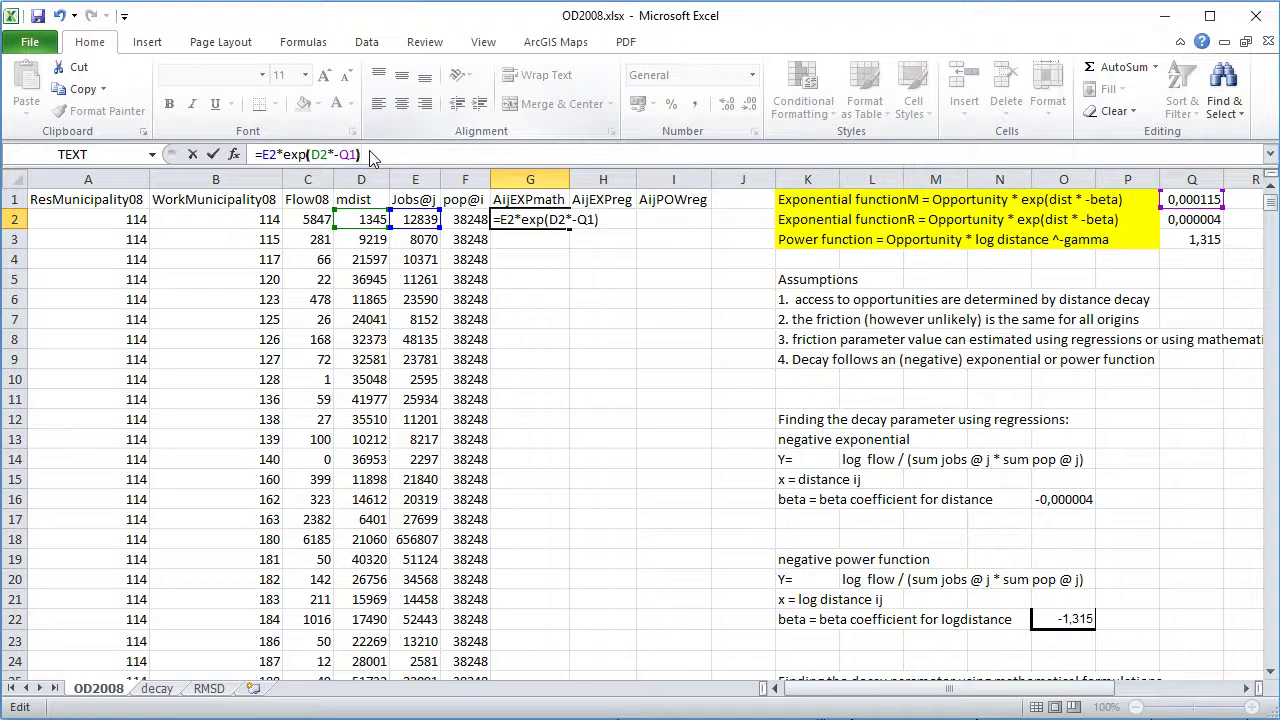
{"action": "key", "text": "Left"}
{"action": "key", "text": "Left"}
{"action": "key", "text": "Left"}
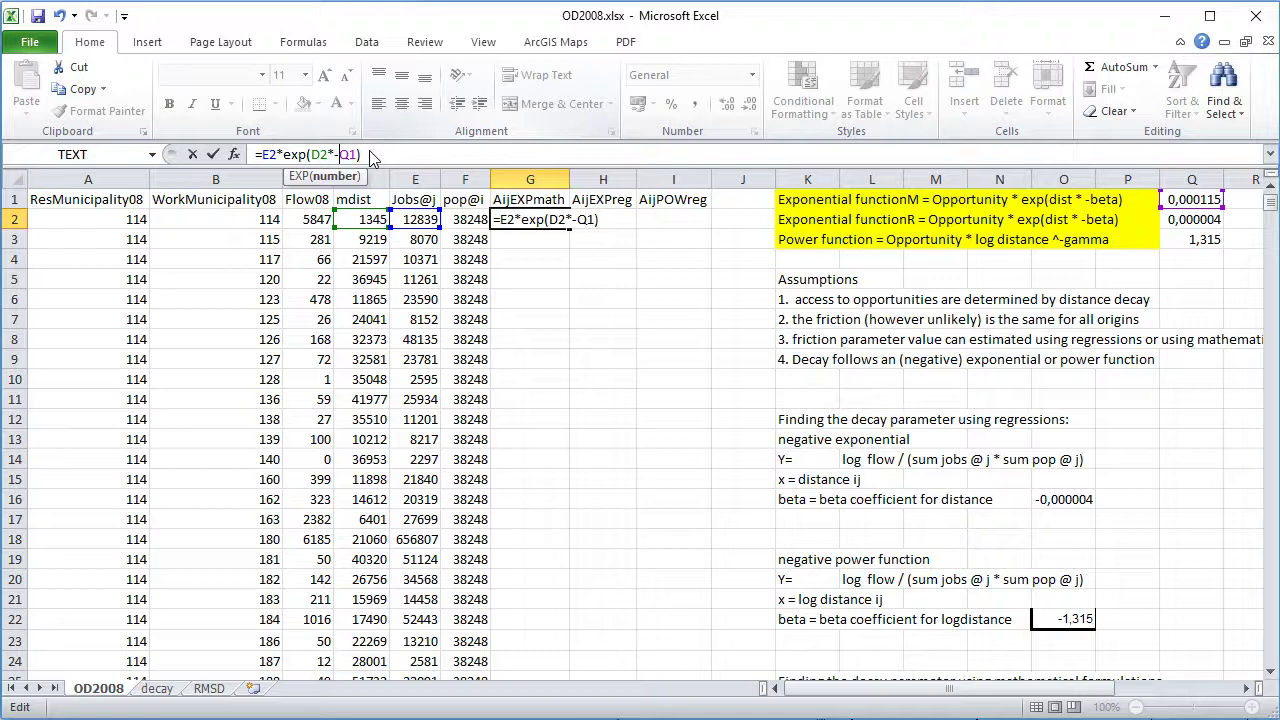
{"action": "type", "text": "$Q$"}
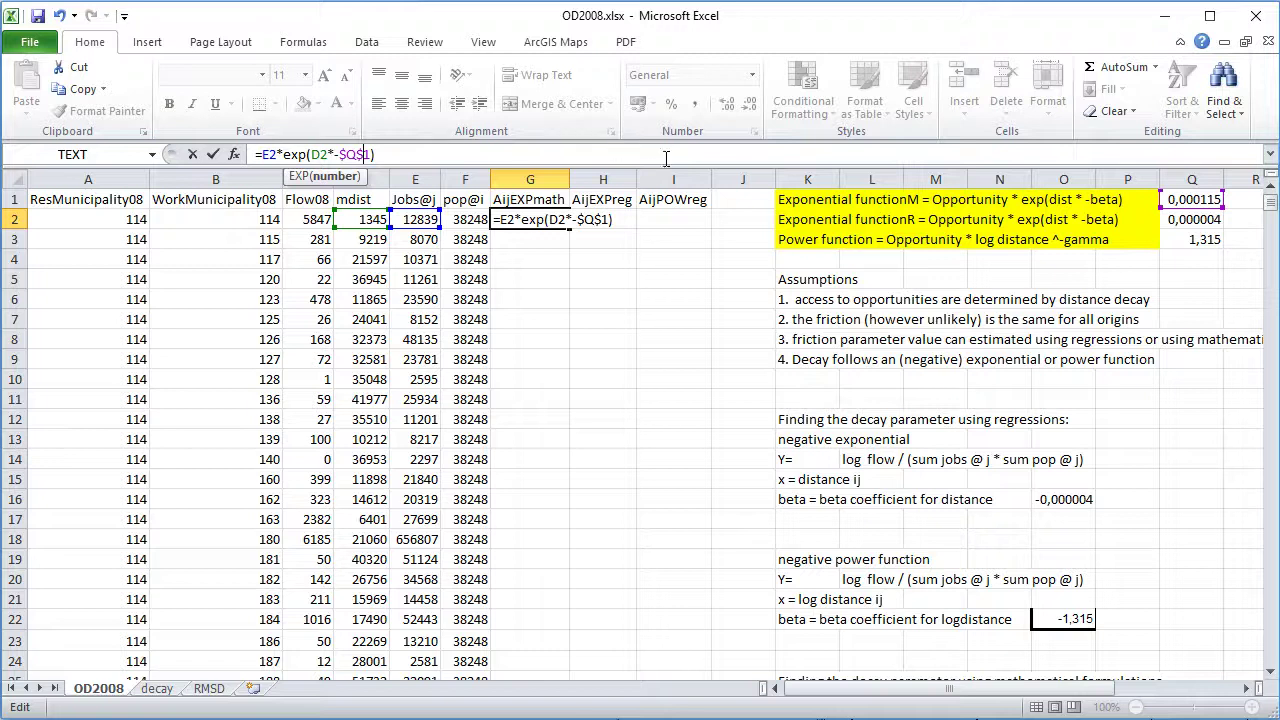
{"action": "key", "text": "Return"}
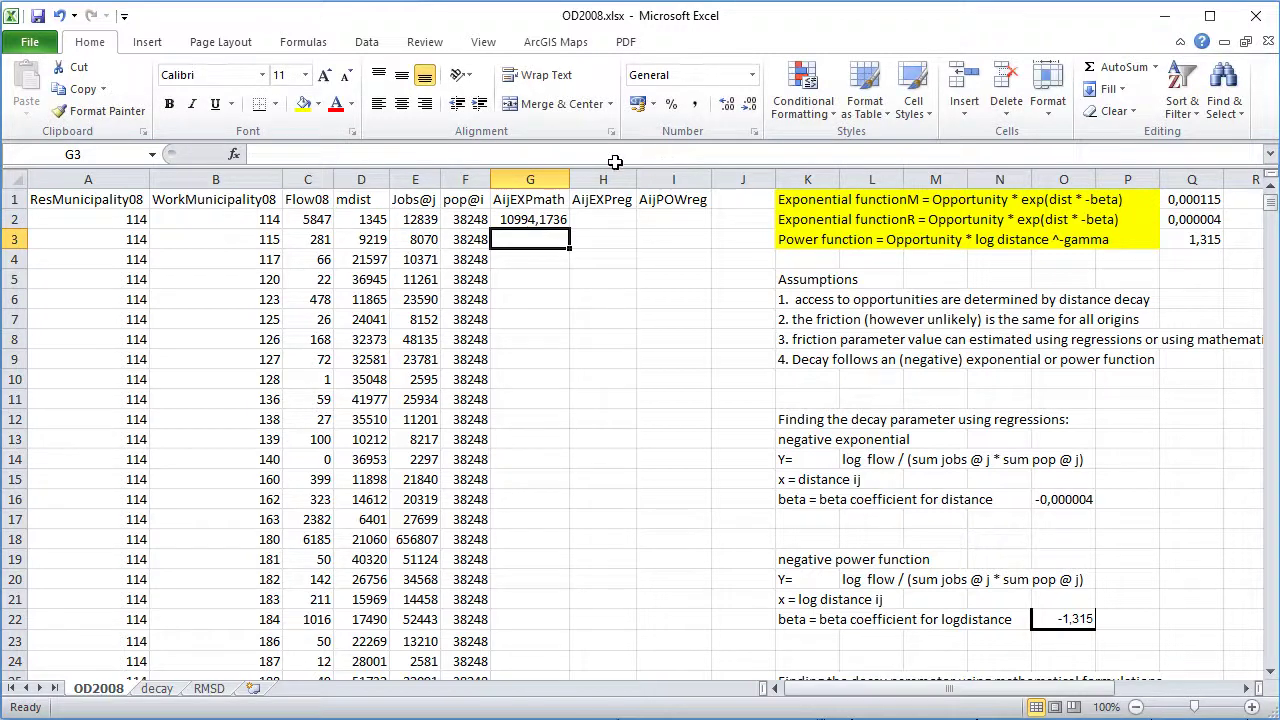
{"action": "left_click", "coordinate": [538, 219]}
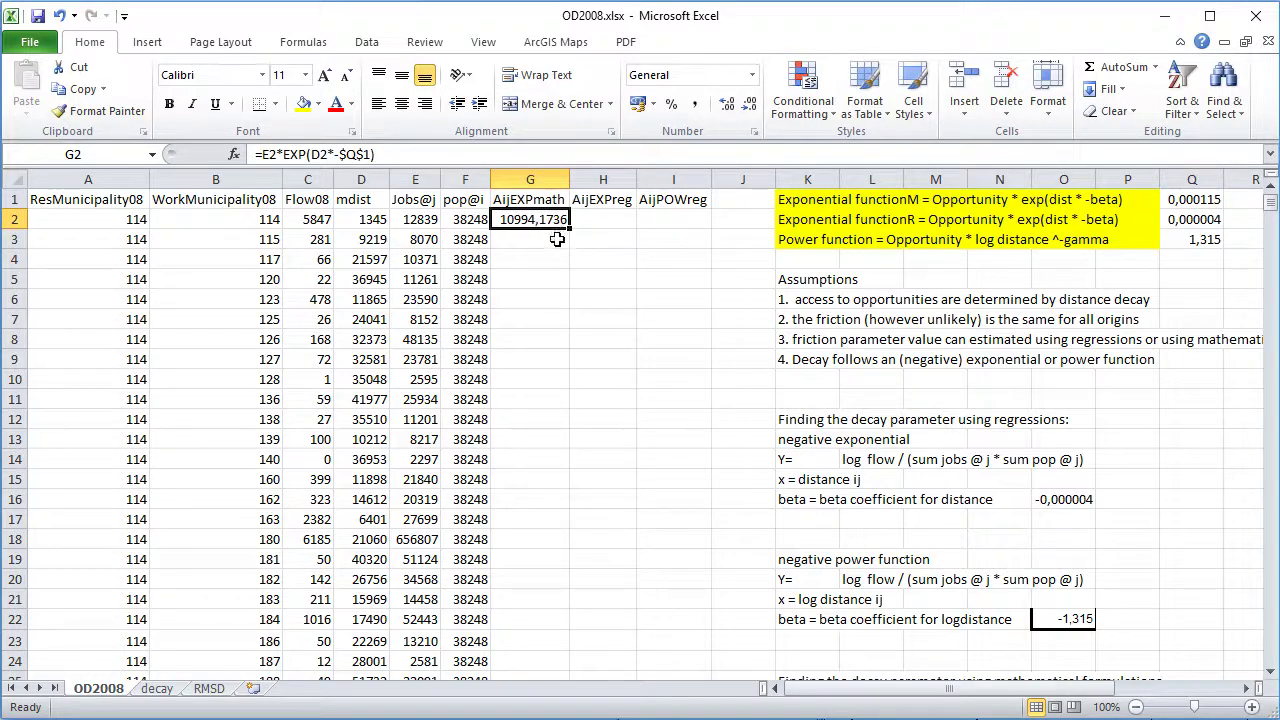
- Copy the G2 formula down the entire AijEXPmath column
{"action": "left_click", "coordinate": [558, 241]}
{"action": "left_click", "coordinate": [550, 222]}
{"action": "left_click_drag", "start_coordinate": [116, 219], "coordinate": [215, 219]}
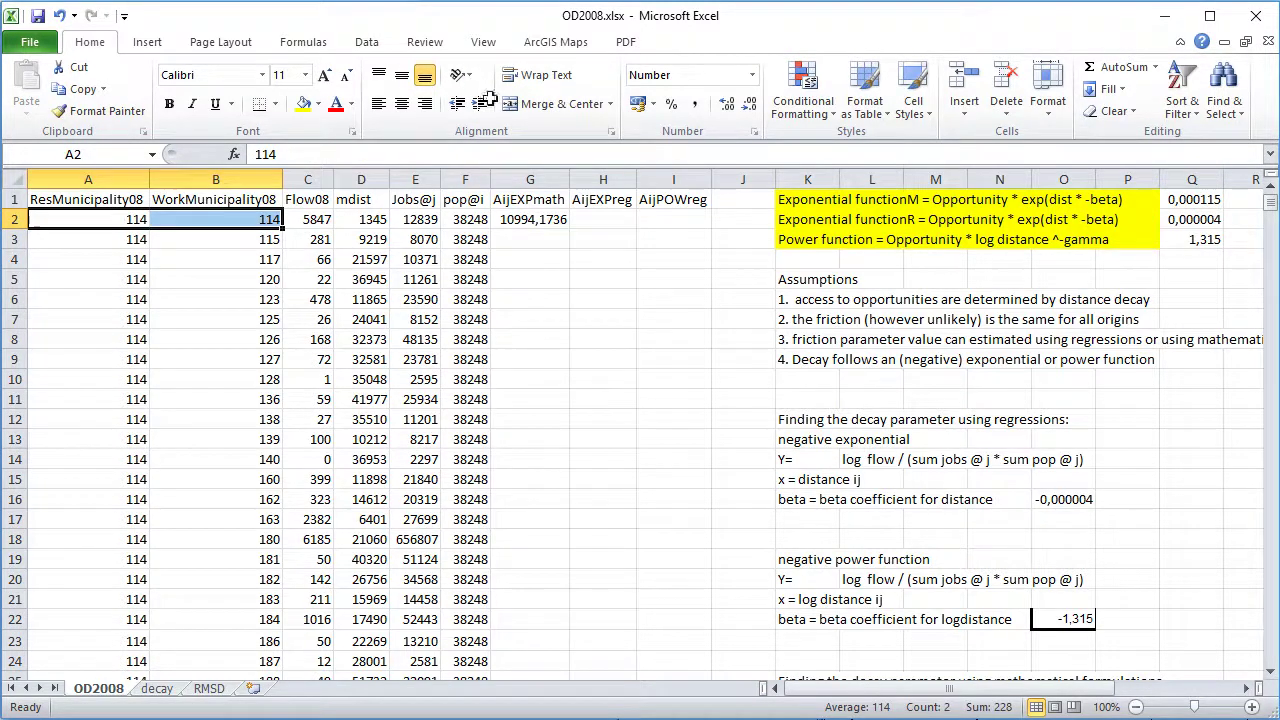
{"action": "left_click", "coordinate": [551, 216]}
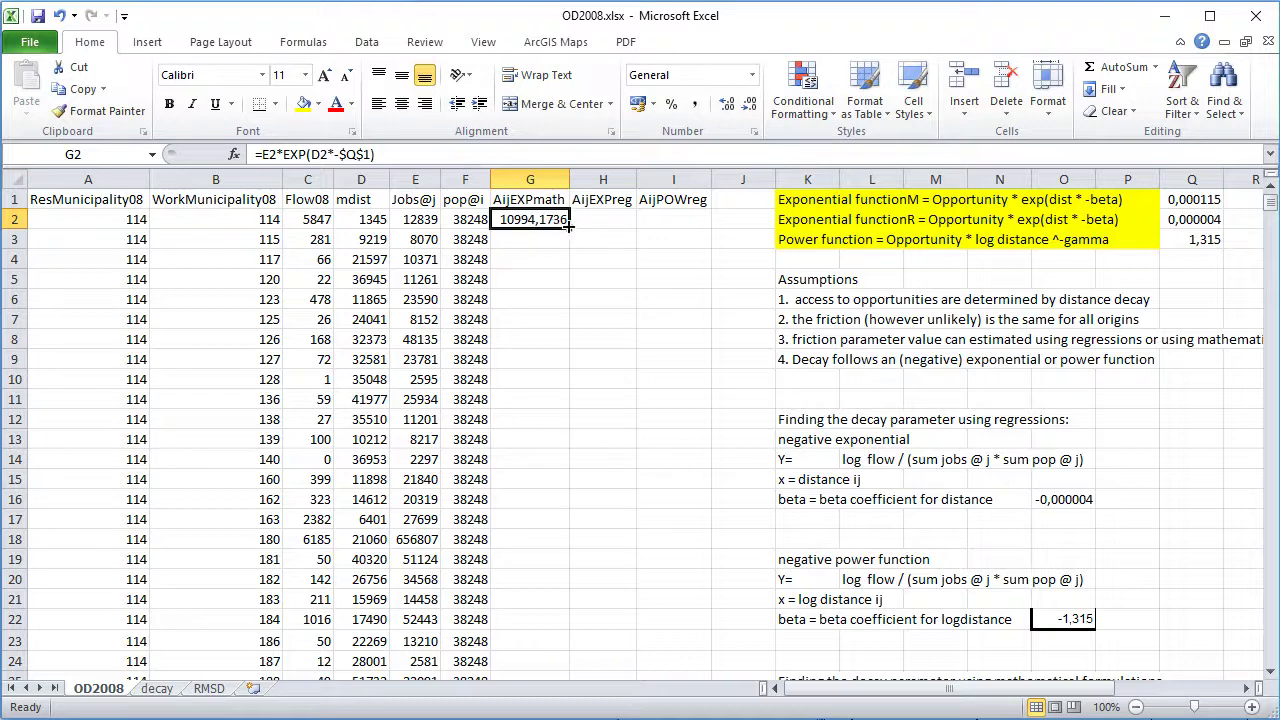
{"action": "double_click", "coordinate": [568, 229]}
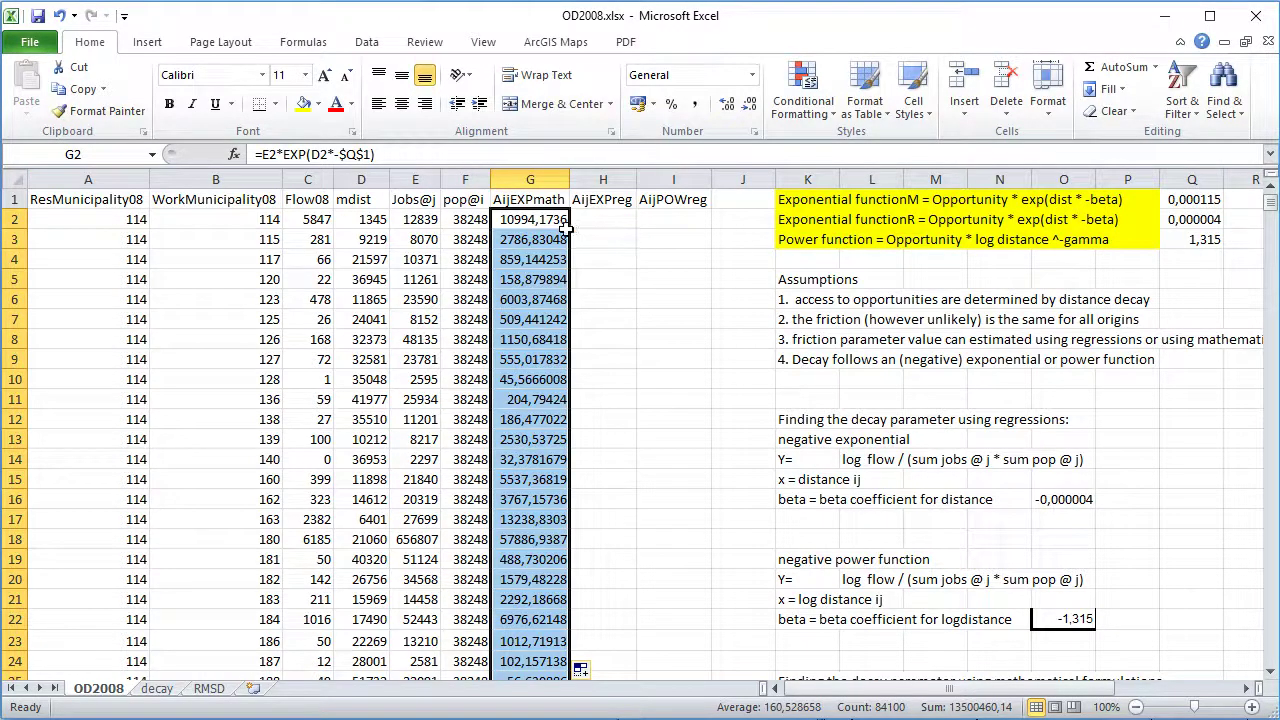
- Scroll to the bottom of column G to confirm values through row 84101, ending at 9746,81617
{"action": "scroll", "coordinate": [538, 390], "scroll_direction": "down", "scroll_amount": 9}
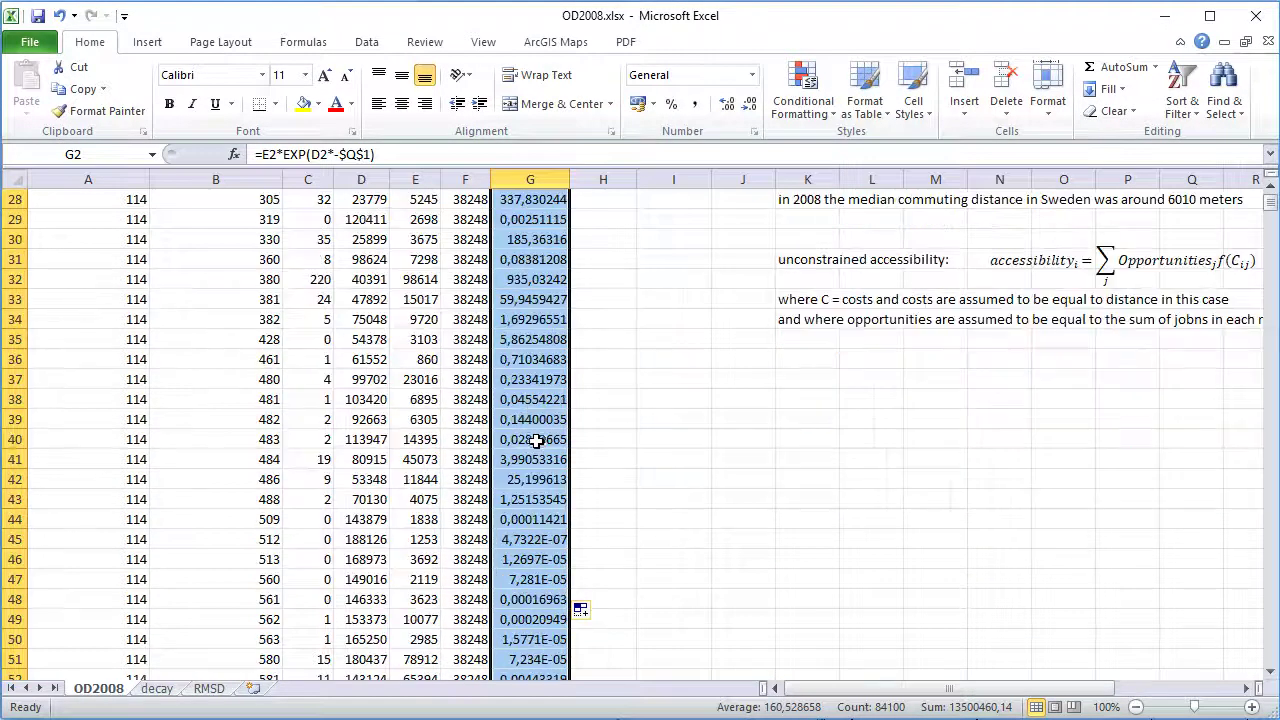
{"action": "left_click", "coordinate": [528, 260]}
{"action": "scroll", "coordinate": [516, 268], "scroll_direction": "up", "scroll_amount": 9}
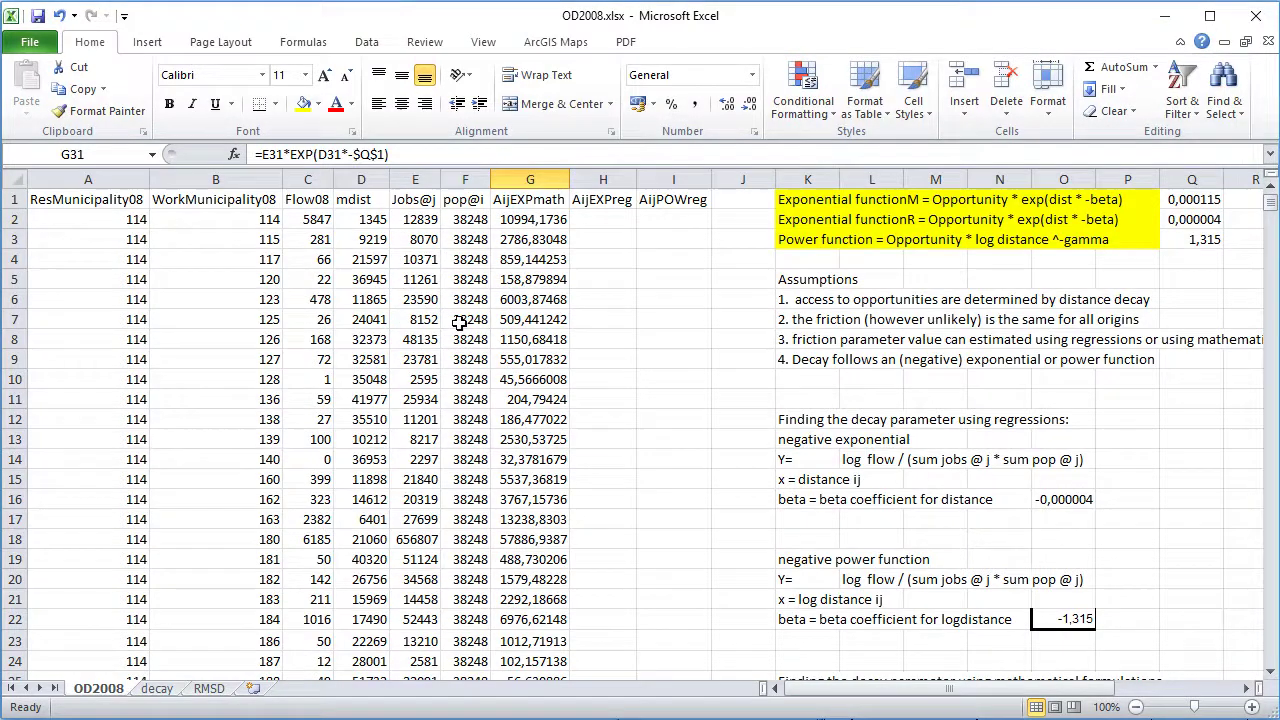
{"action": "scroll", "coordinate": [465, 324], "scroll_direction": "down", "scroll_amount": 5}
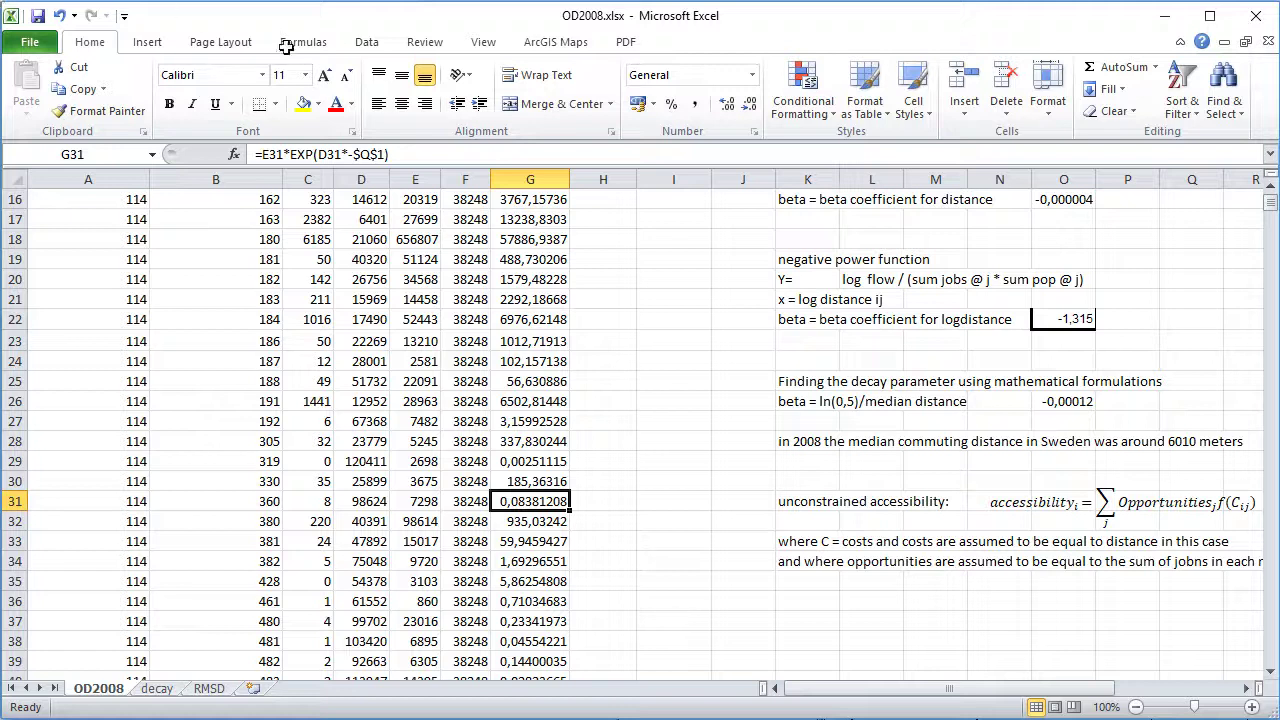
{"action": "scroll", "coordinate": [581, 582], "scroll_direction": "down", "scroll_amount": 4}
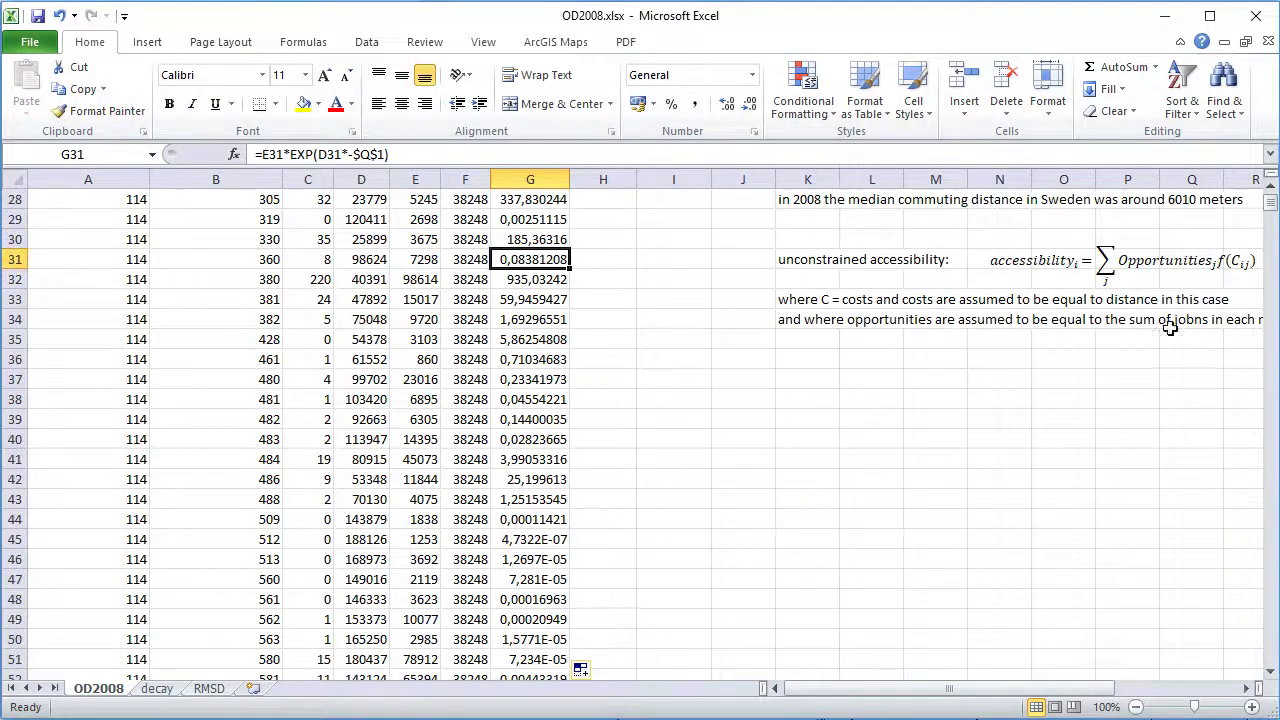
{"action": "left_click_drag", "start_coordinate": [1270, 202], "coordinate": [1268, 655]}
{"action": "scroll", "coordinate": [552, 594], "scroll_direction": "down", "scroll_amount": 3}
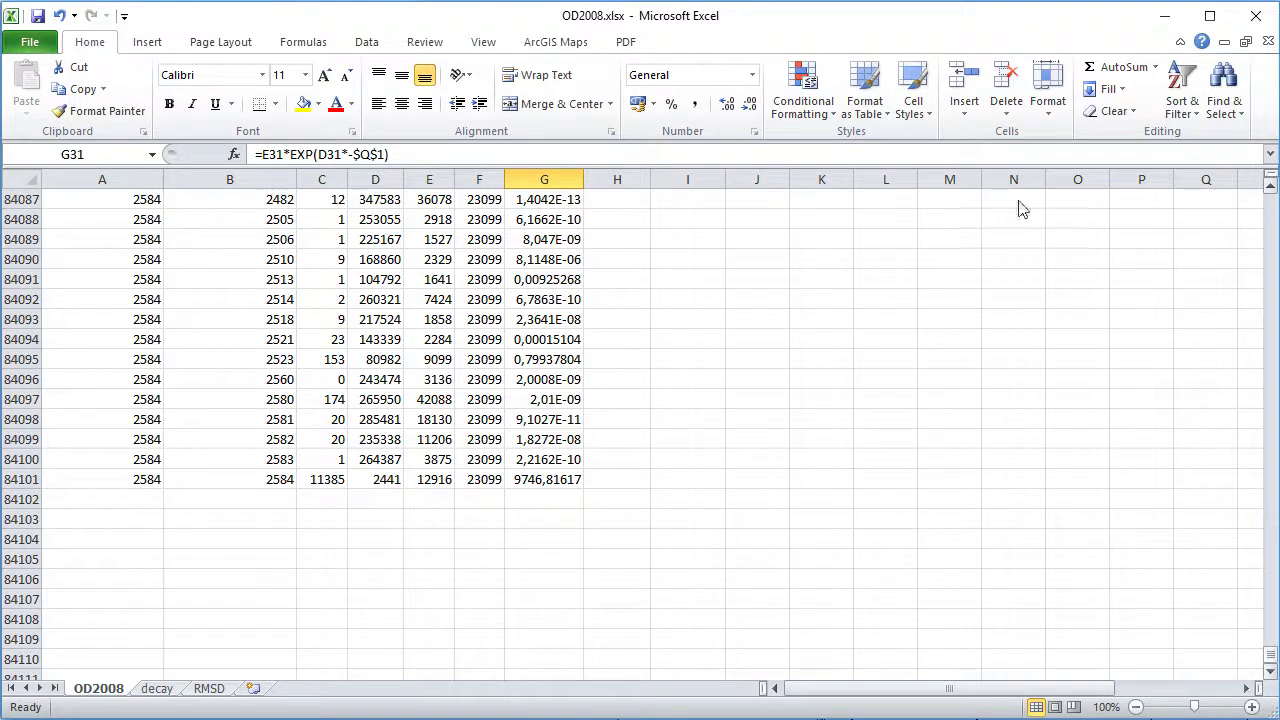
{"action": "left_click_drag", "start_coordinate": [1271, 658], "coordinate": [1271, 200]}
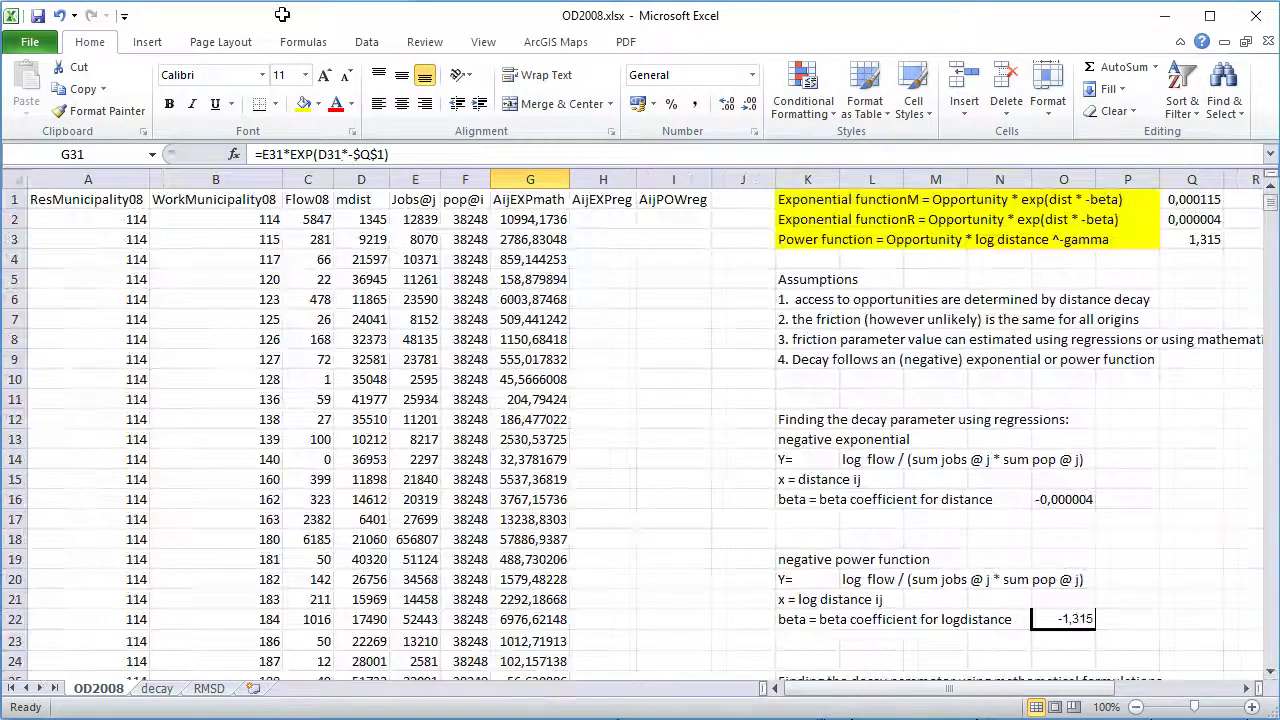
{"action": "left_click", "coordinate": [606, 217]}
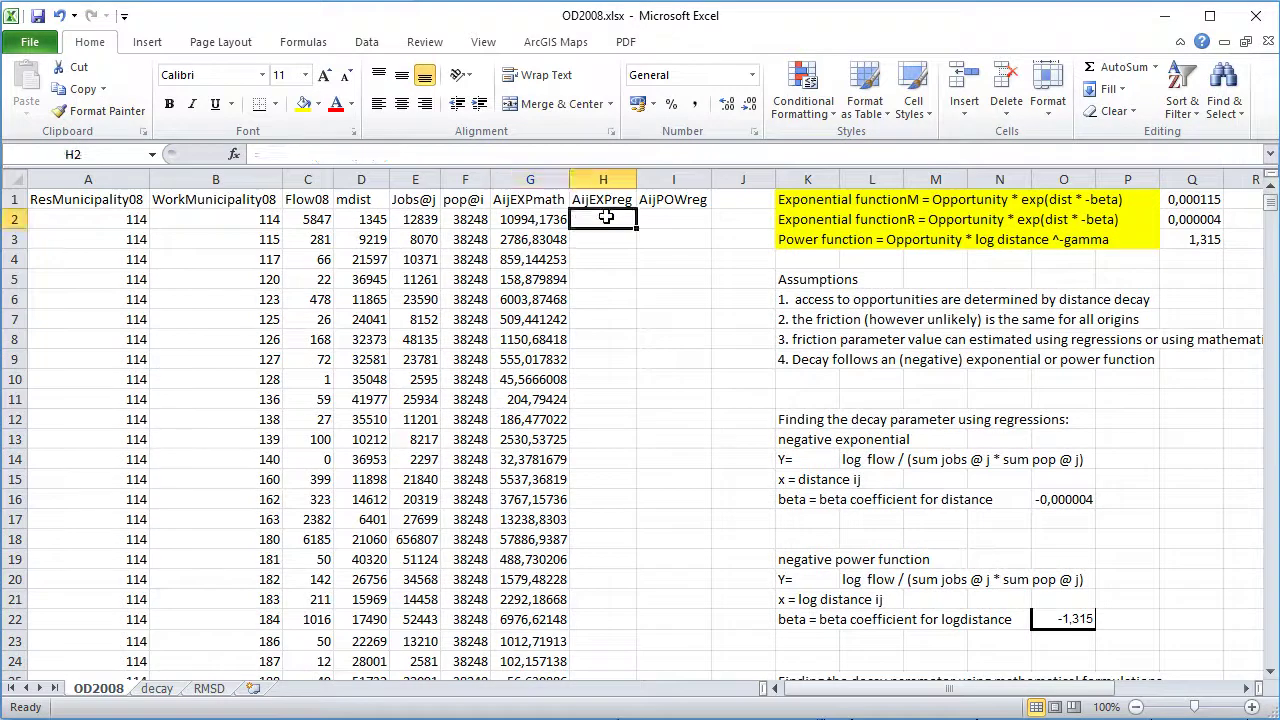
- Put =E2*EXP(D2*-$Q$2) in H2, using the regression beta in Q2
{"action": "left_click", "coordinate": [540, 218]}
{"action": "left_click", "coordinate": [362, 154]}
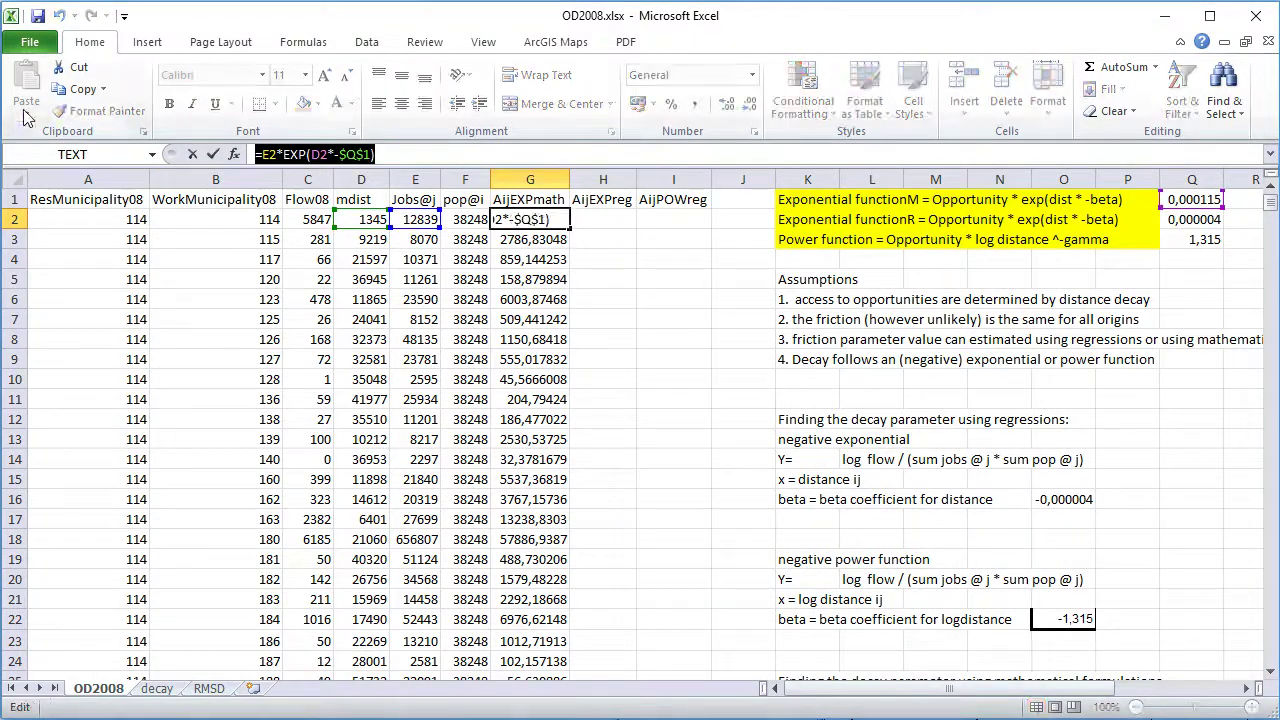
{"action": "key", "text": "Return"}
{"action": "key", "text": "Right"}
{"action": "key", "text": "Up"}
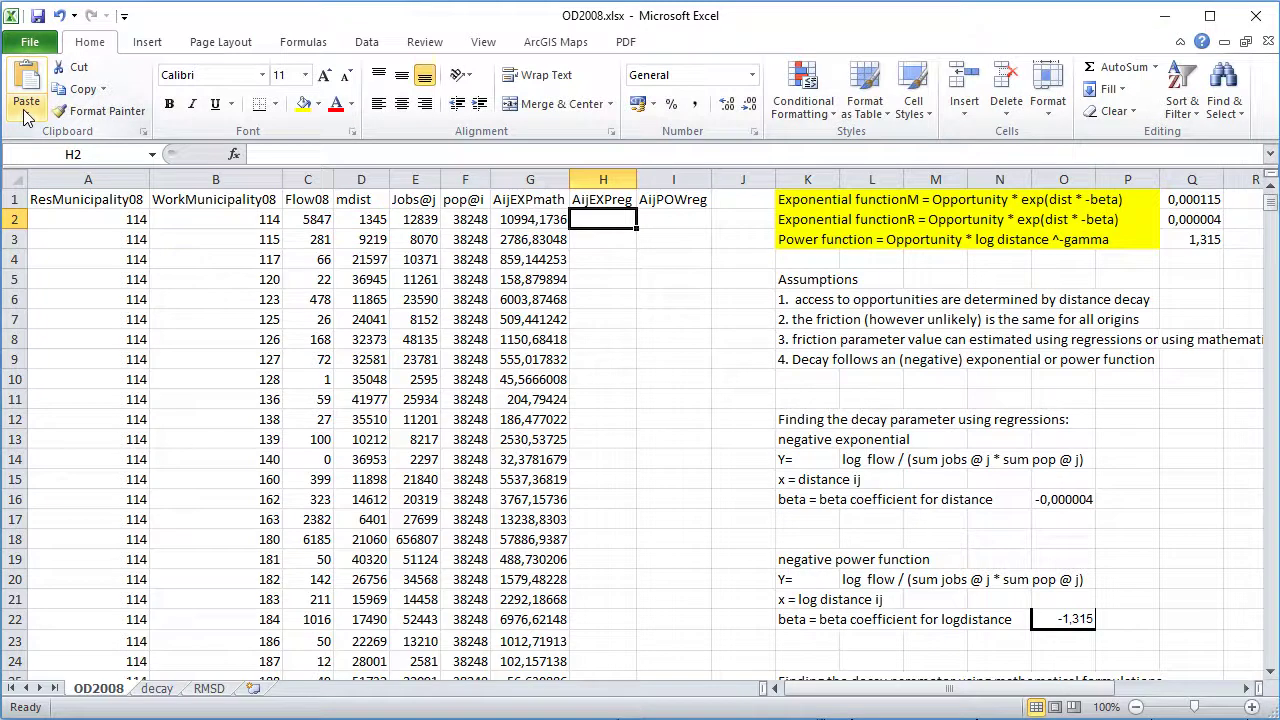
{"action": "left_click", "coordinate": [26, 110]}
{"action": "left_click", "coordinate": [427, 152]}
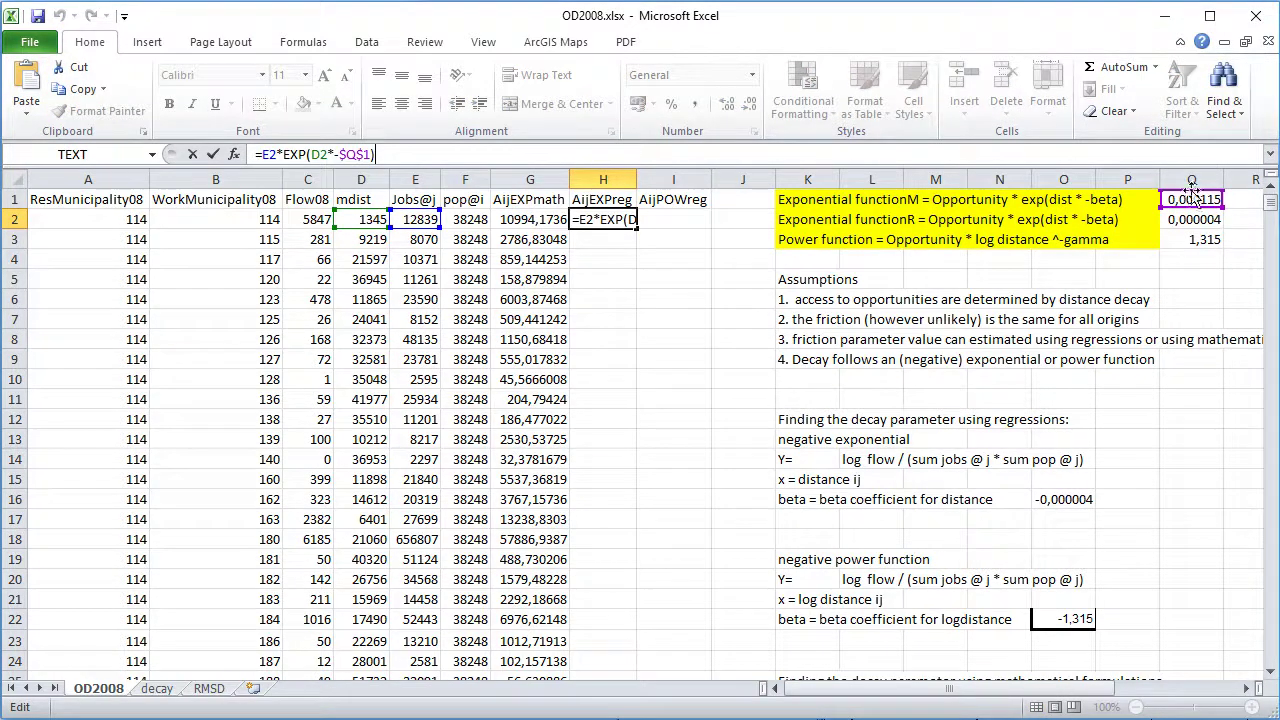
{"action": "left_click", "coordinate": [1192, 219]}
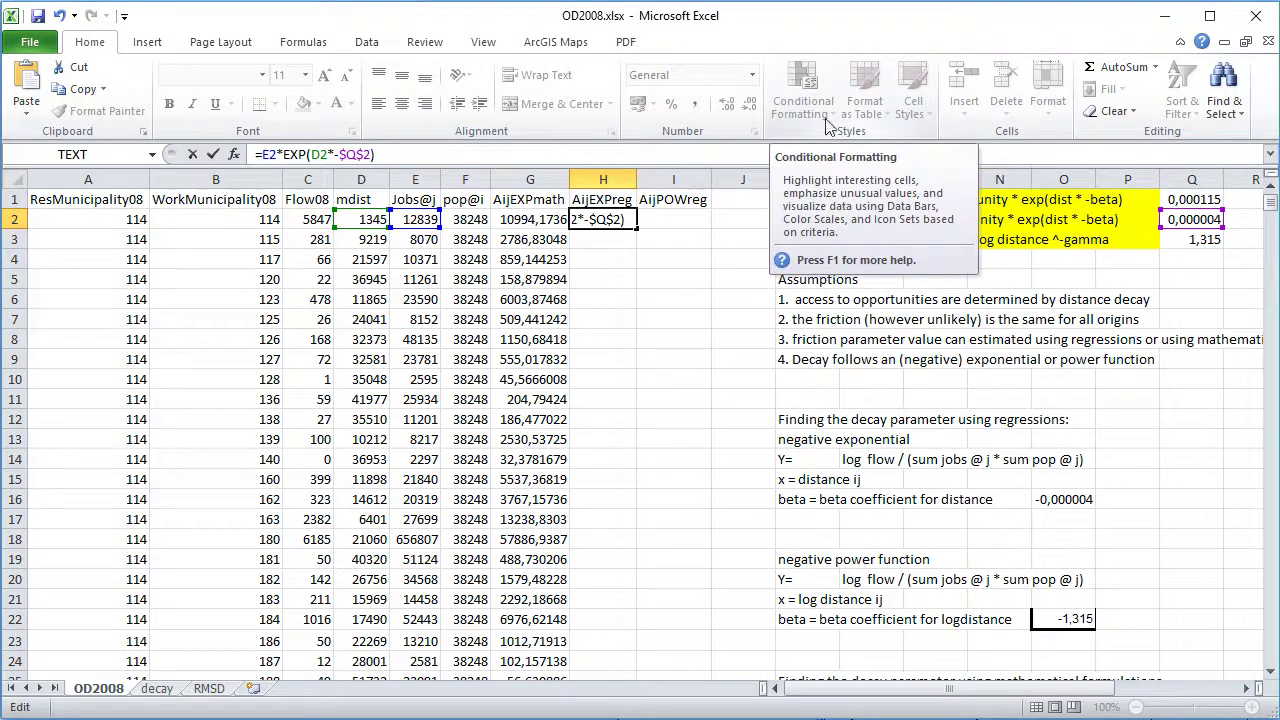
{"action": "key", "text": "Return"}
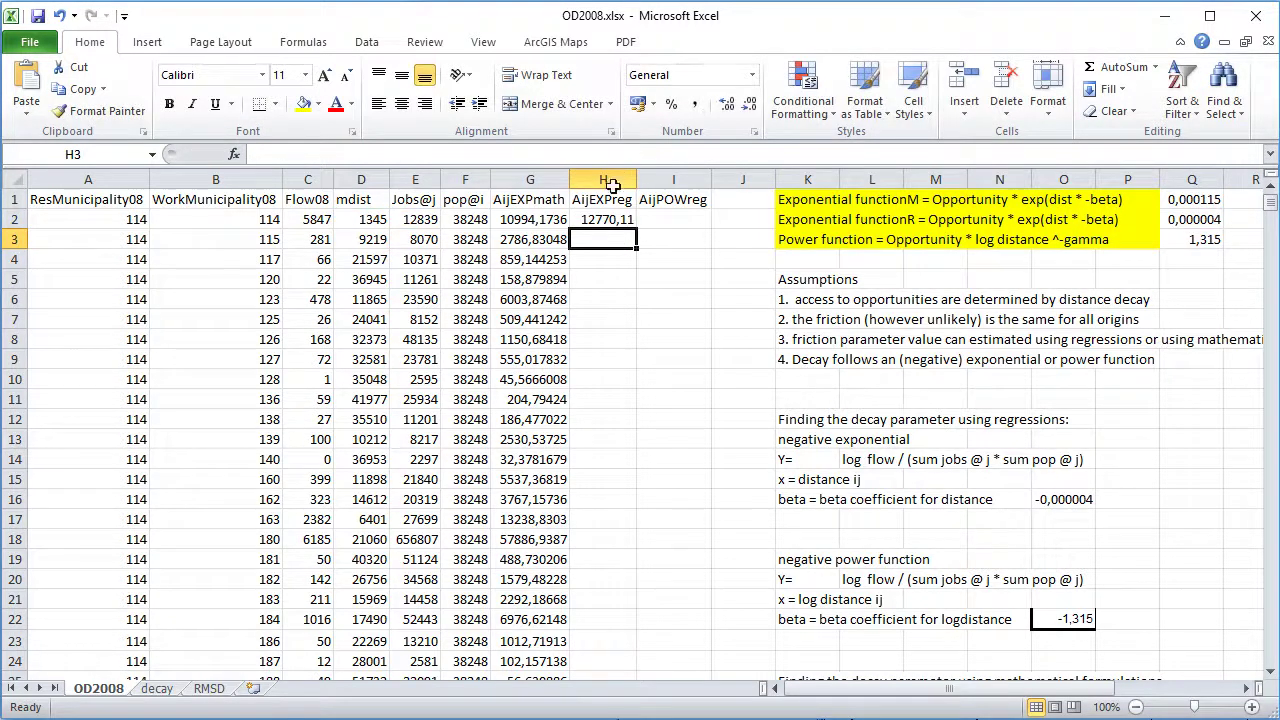
- Fill the H2 formula down column H, starting at 12770,11
{"action": "left_click", "coordinate": [609, 219]}
{"action": "double_click", "coordinate": [634, 228]}
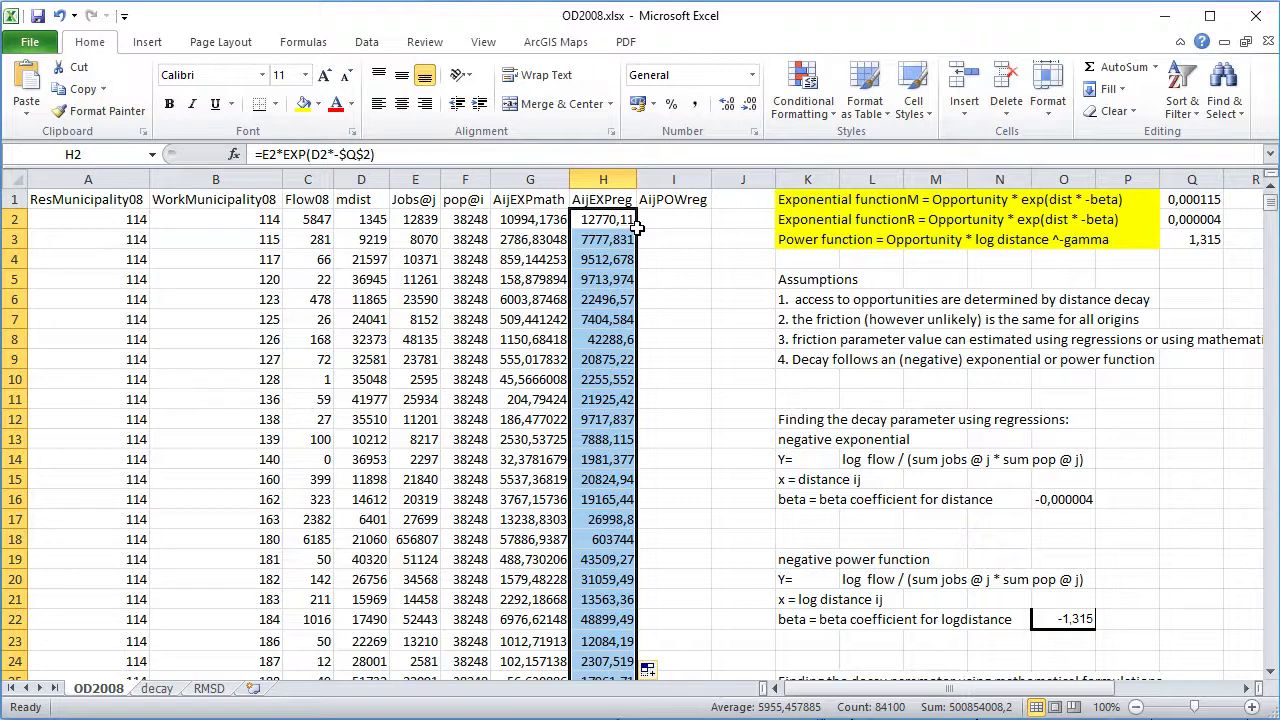
{"action": "left_click", "coordinate": [697, 220]}
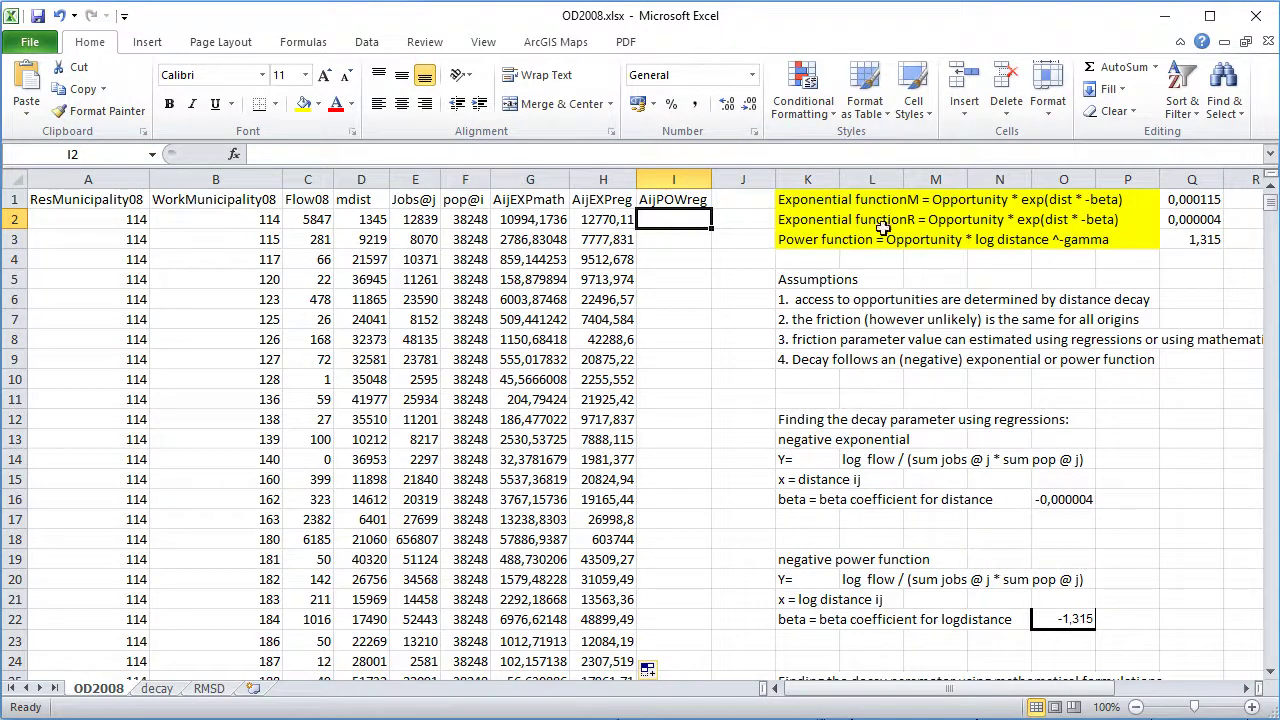
- Enter =E2*LN(D2)^-$Q$3 in I2, with the gamma reference made absolute
{"action": "type", "text": "="}
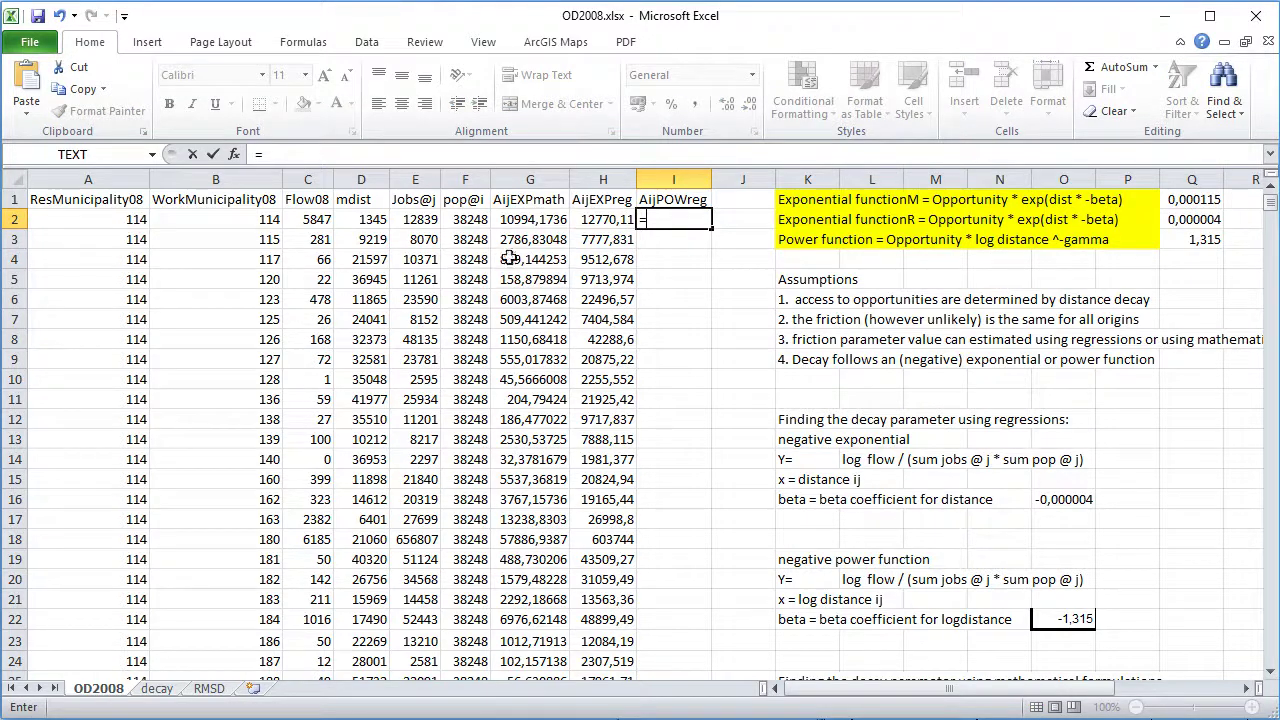
{"action": "left_click", "coordinate": [416, 218]}
{"action": "type", "text": "*"}
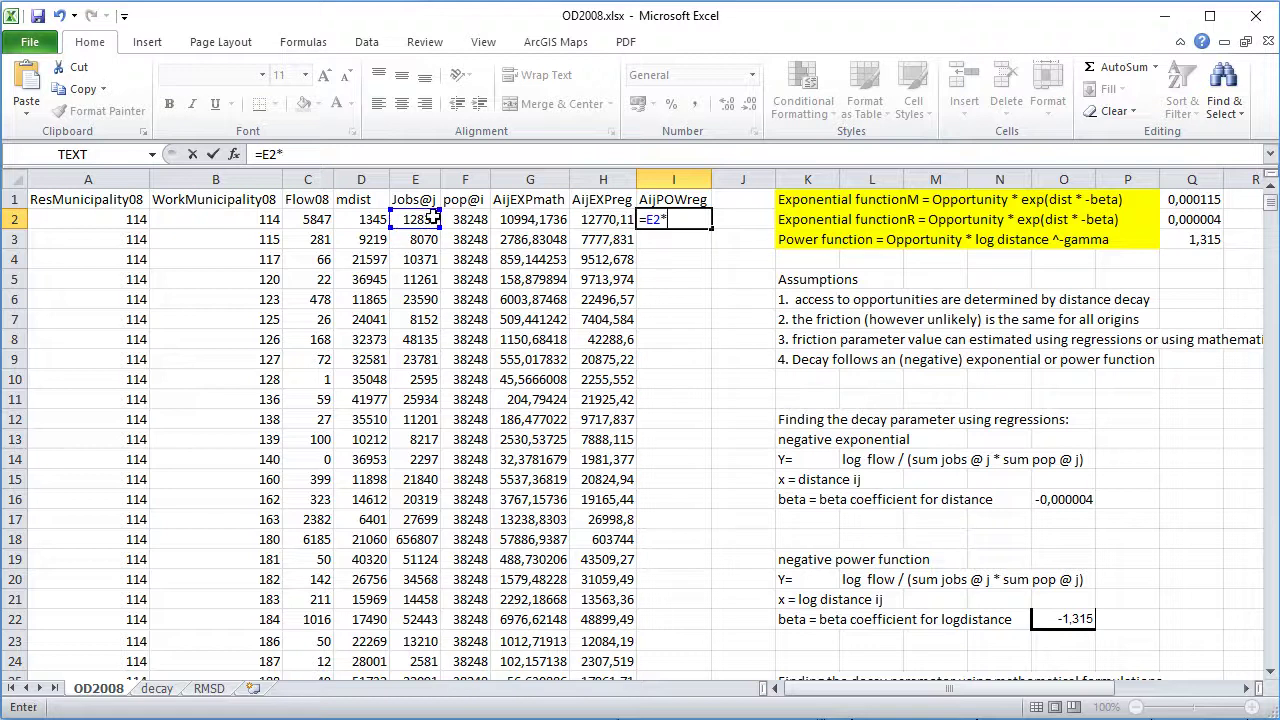
{"action": "type", "text": "ln("}
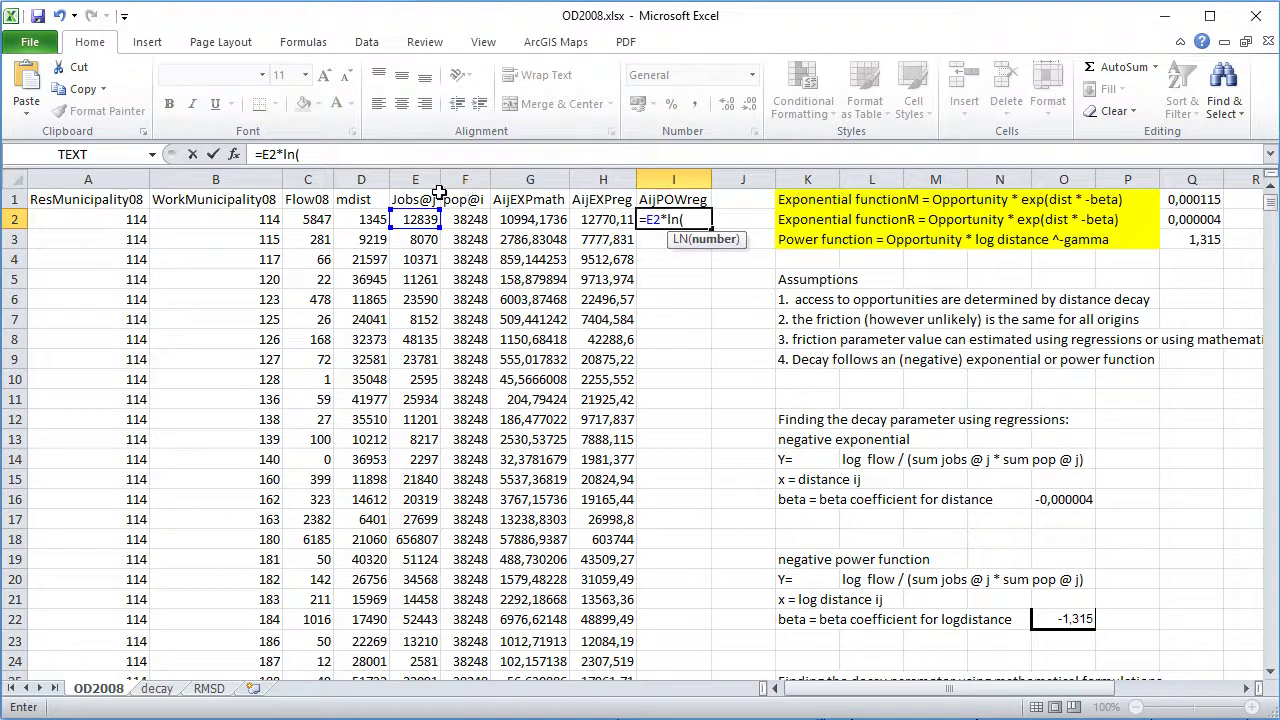
{"action": "left_click", "coordinate": [376, 227]}
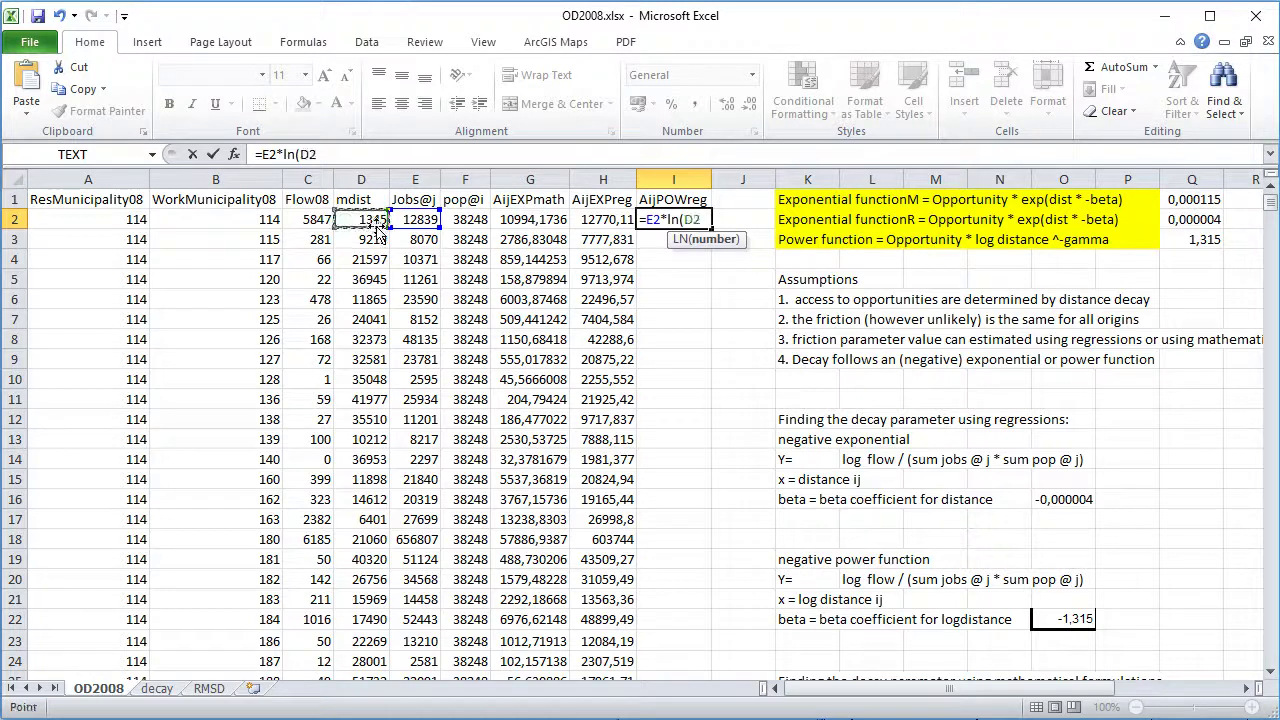
{"action": "type", "text": ")"}
{"action": "type", "text": "^^"}
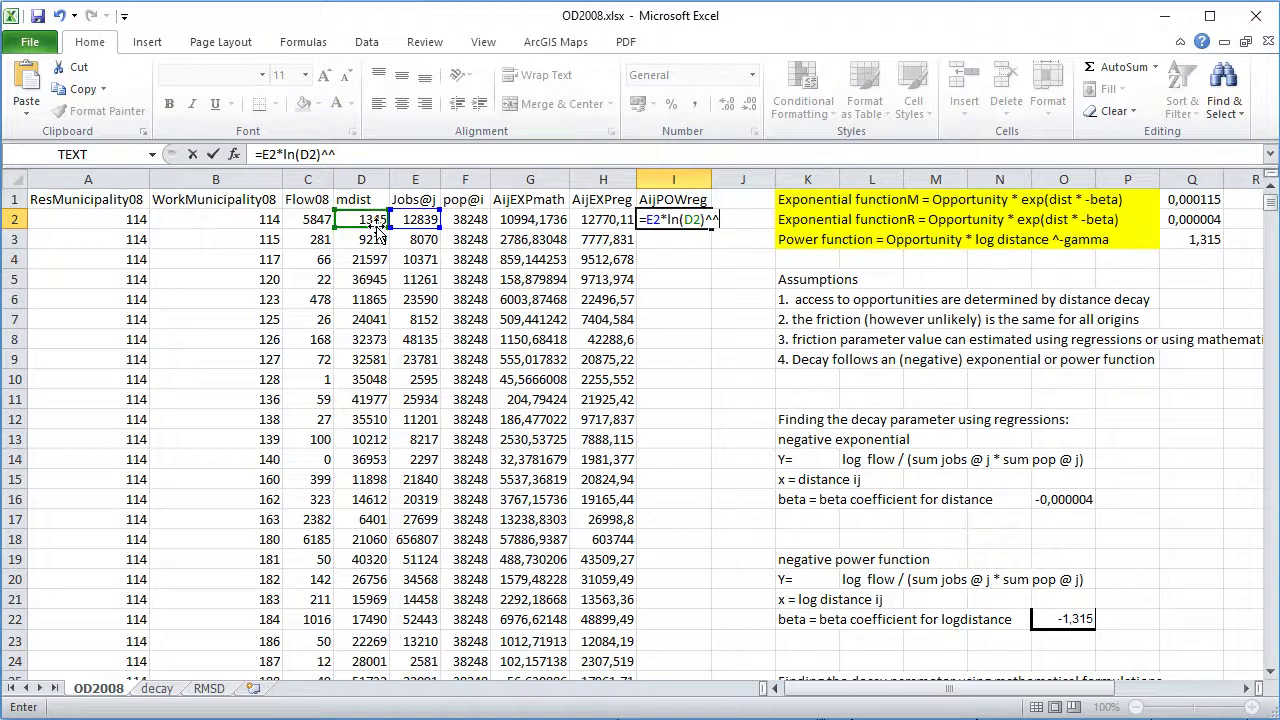
{"action": "key", "text": "BackSpace"}
{"action": "type", "text": "-"}
{"action": "left_click", "coordinate": [1163, 240]}
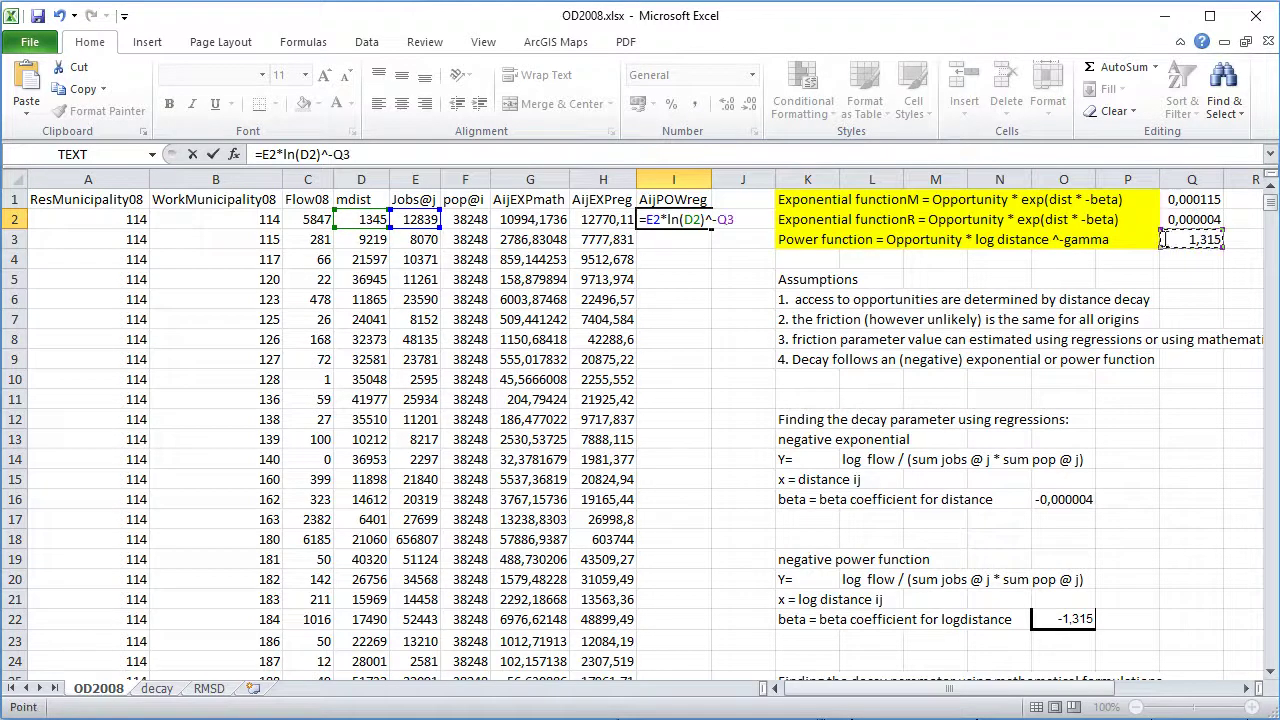
{"action": "left_click", "coordinate": [353, 155]}
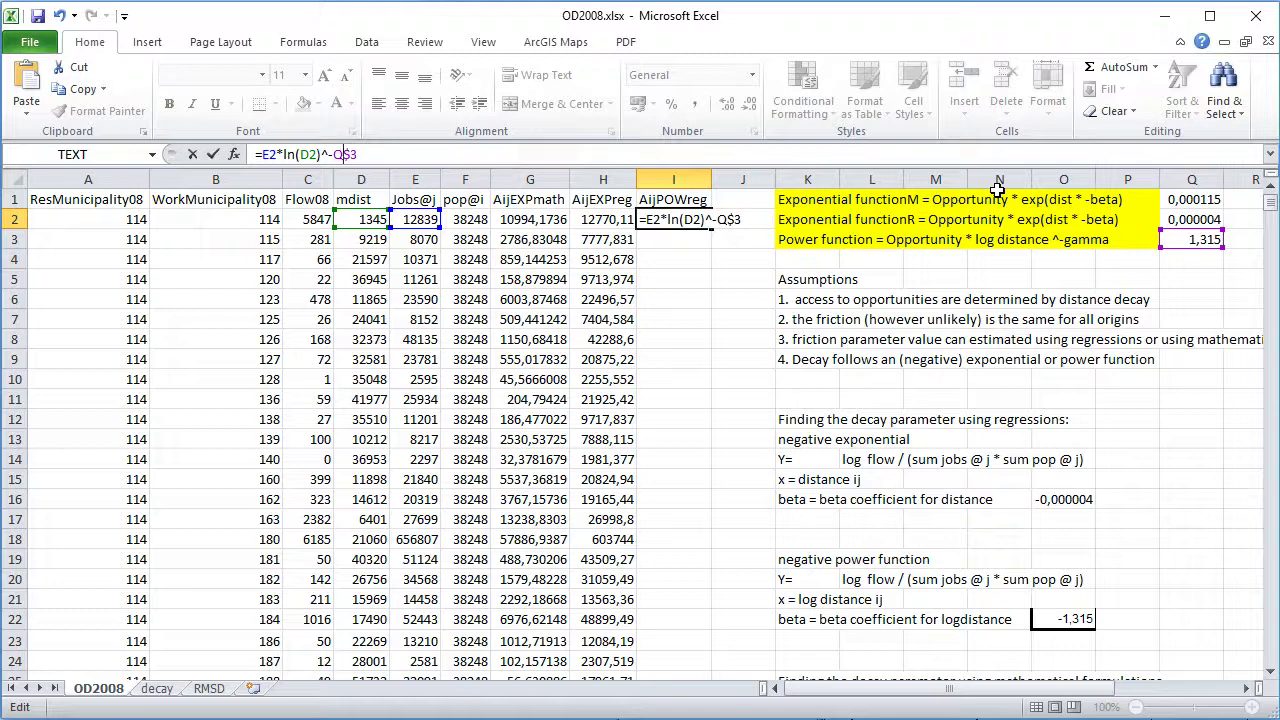
{"action": "key", "text": "F4"}
{"action": "key", "text": "Return"}
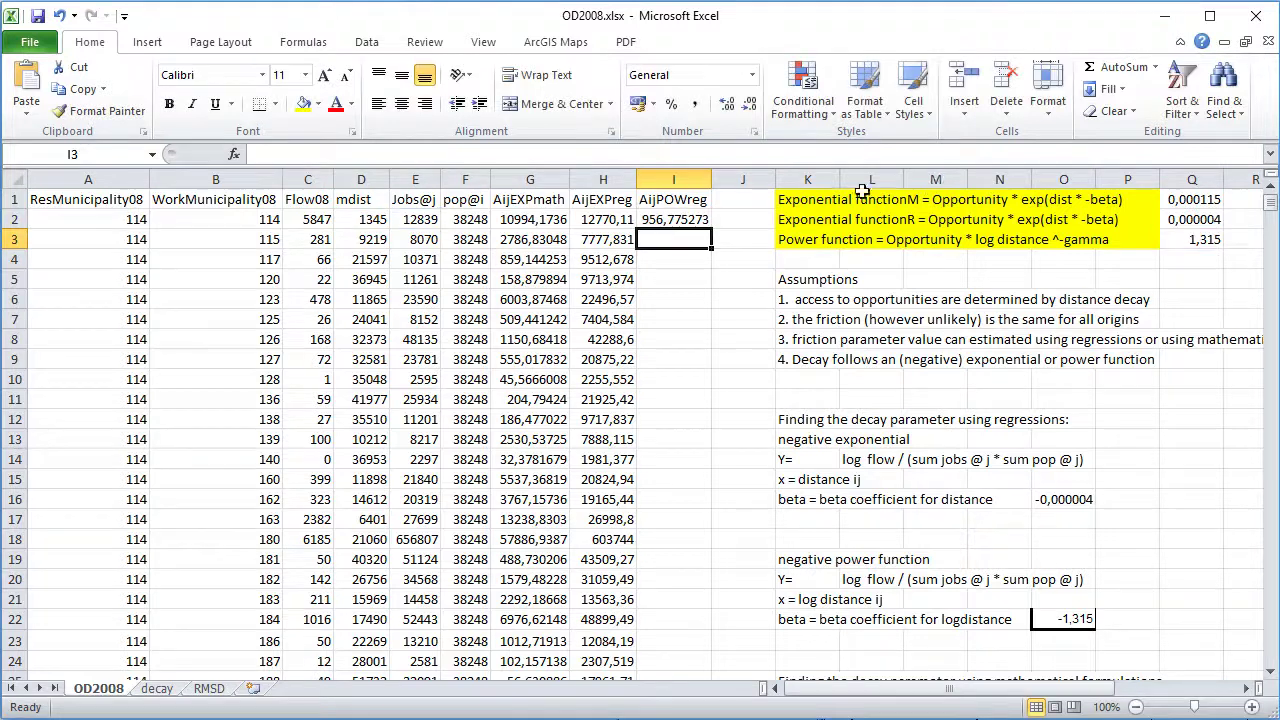
- Fill the I2 formula down column I and check the formulas in G2, H2 and I2
{"action": "left_click", "coordinate": [681, 221]}
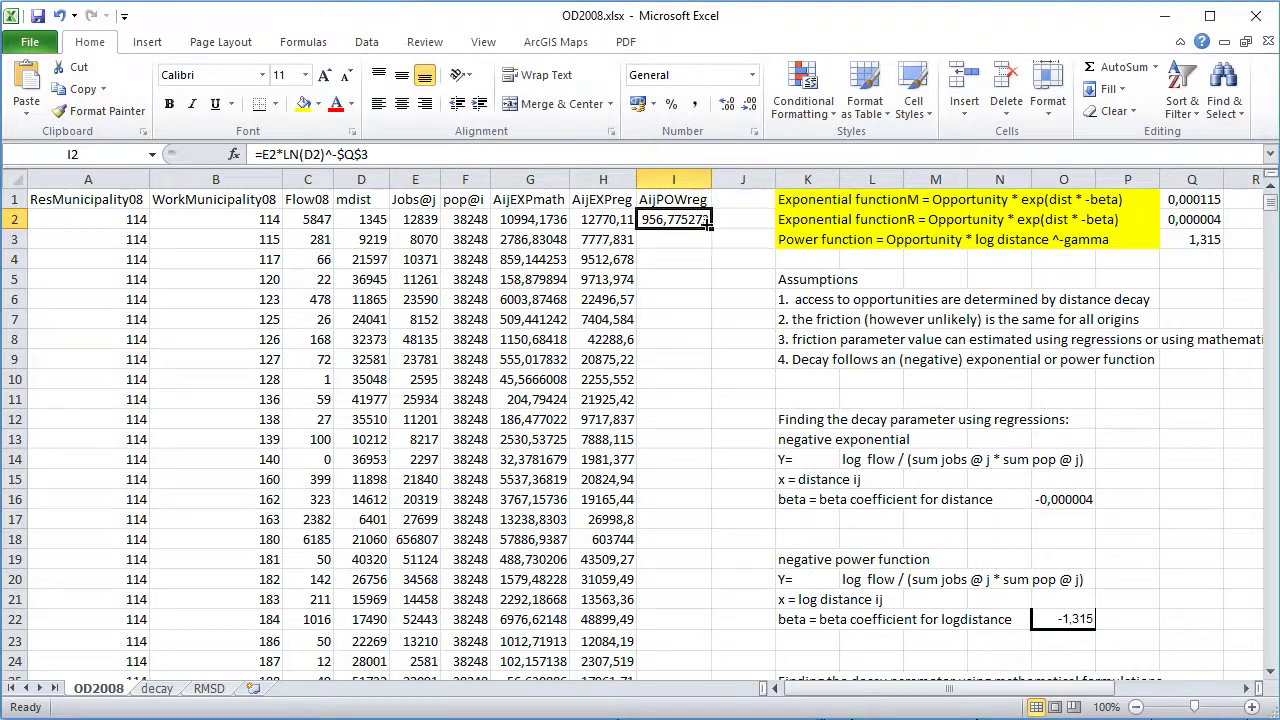
{"action": "double_click", "coordinate": [709, 229]}
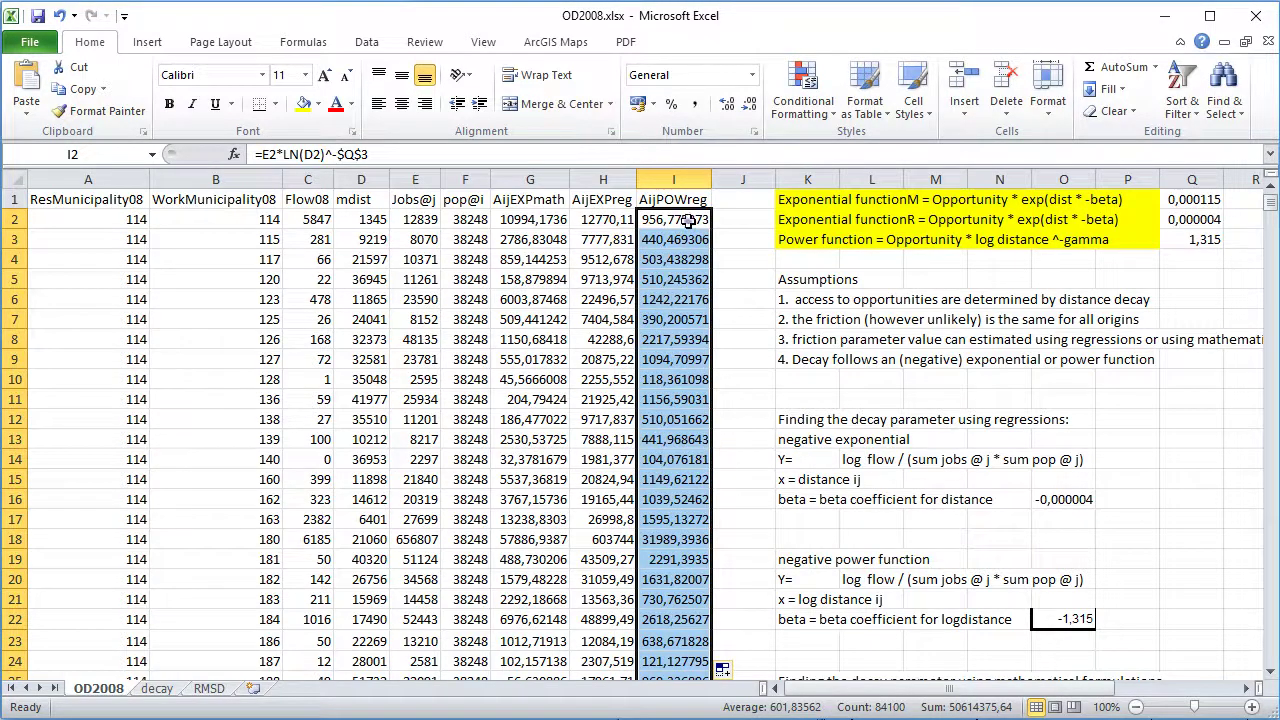
{"action": "left_click", "coordinate": [688, 221]}
{"action": "left_click", "coordinate": [536, 221]}
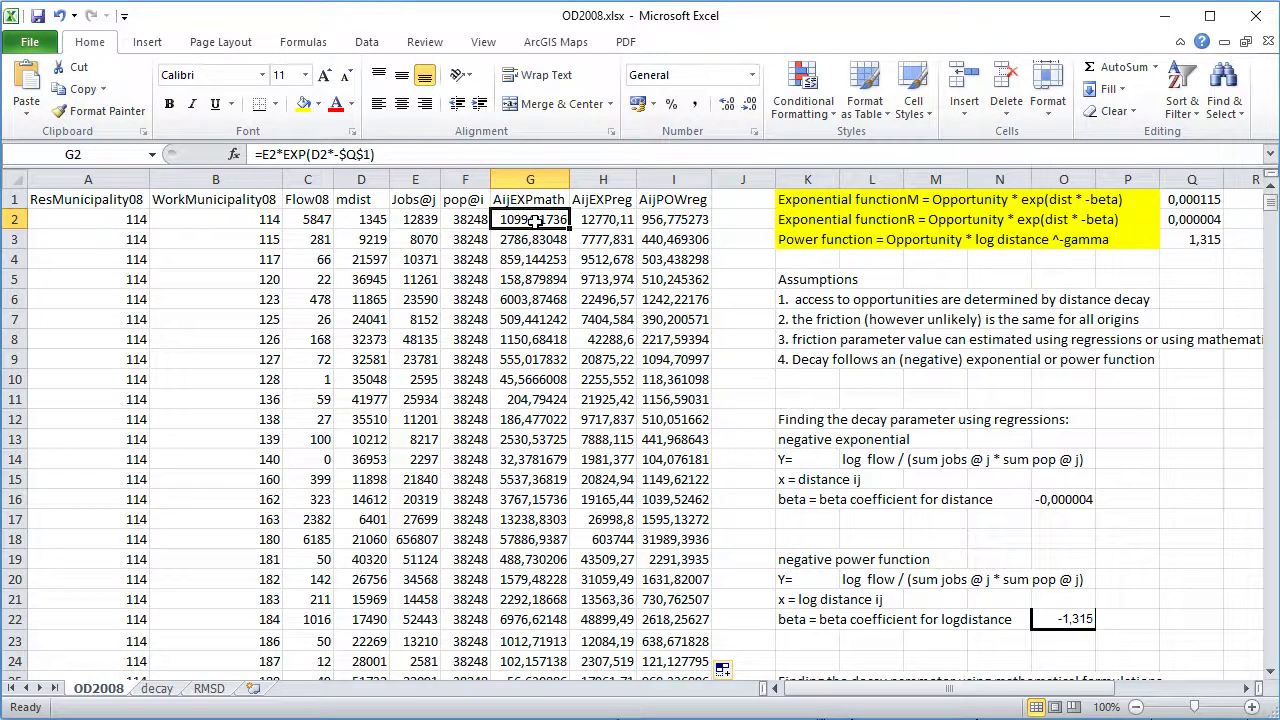
{"action": "left_click", "coordinate": [620, 221]}
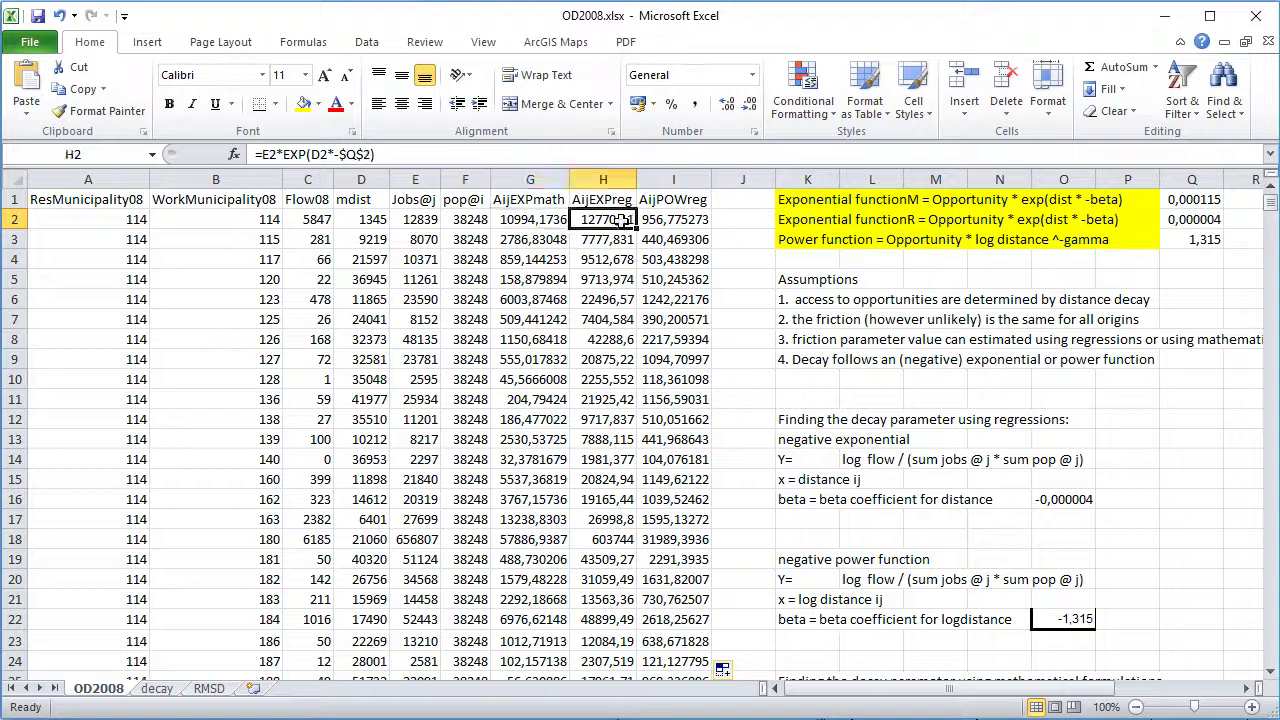
{"action": "left_click", "coordinate": [678, 226]}
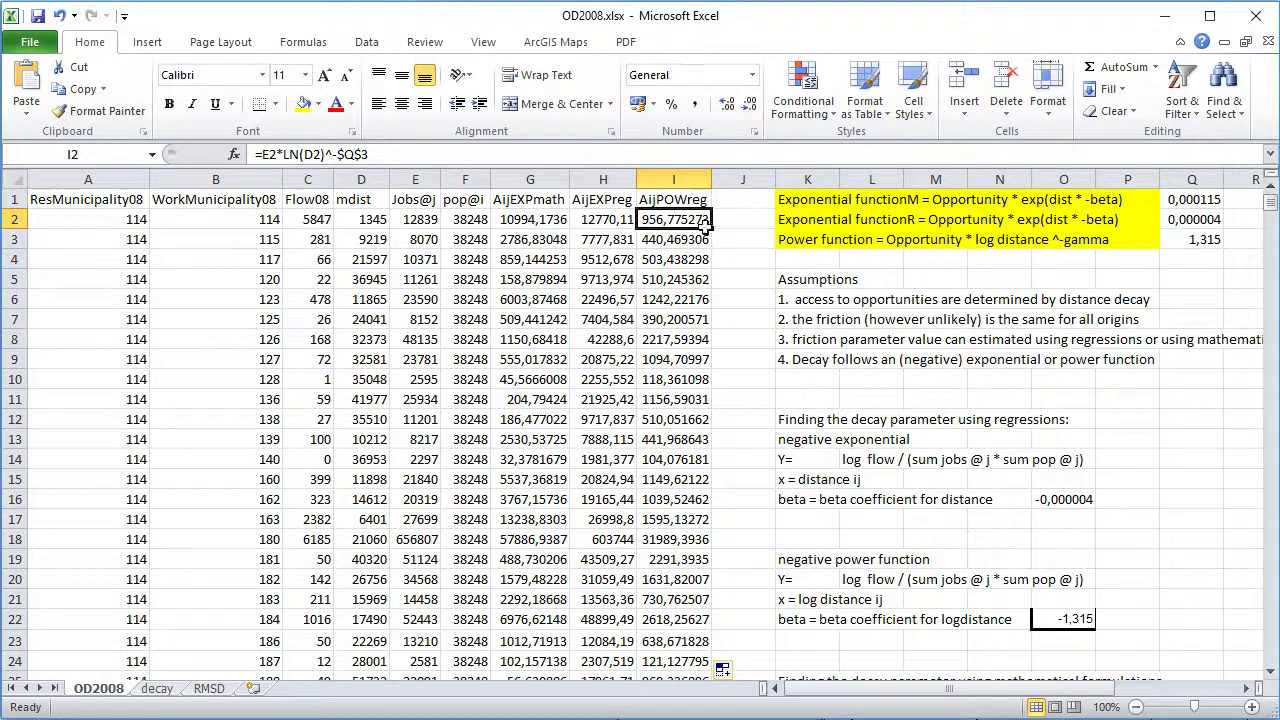
- Check the municipality codes in columns A and B, then scroll right to the Muni list in W–Y
{"action": "left_click", "coordinate": [836, 254]}
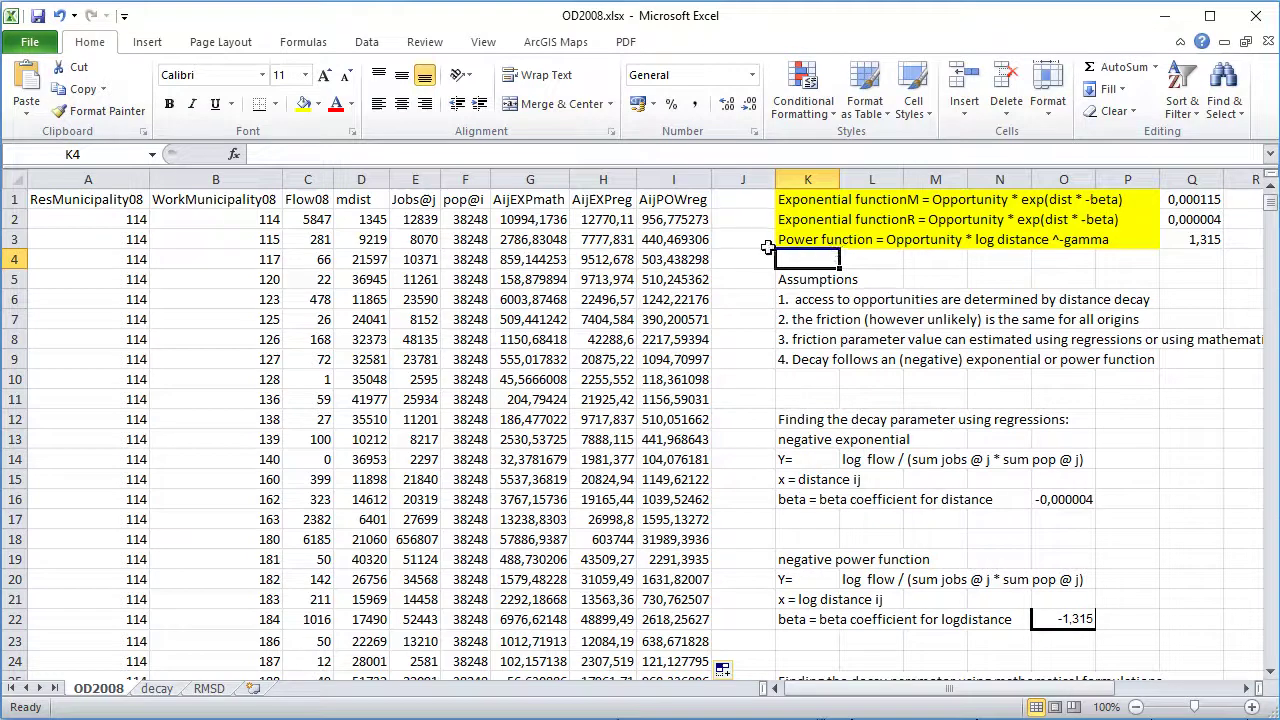
{"action": "left_click", "coordinate": [665, 219]}
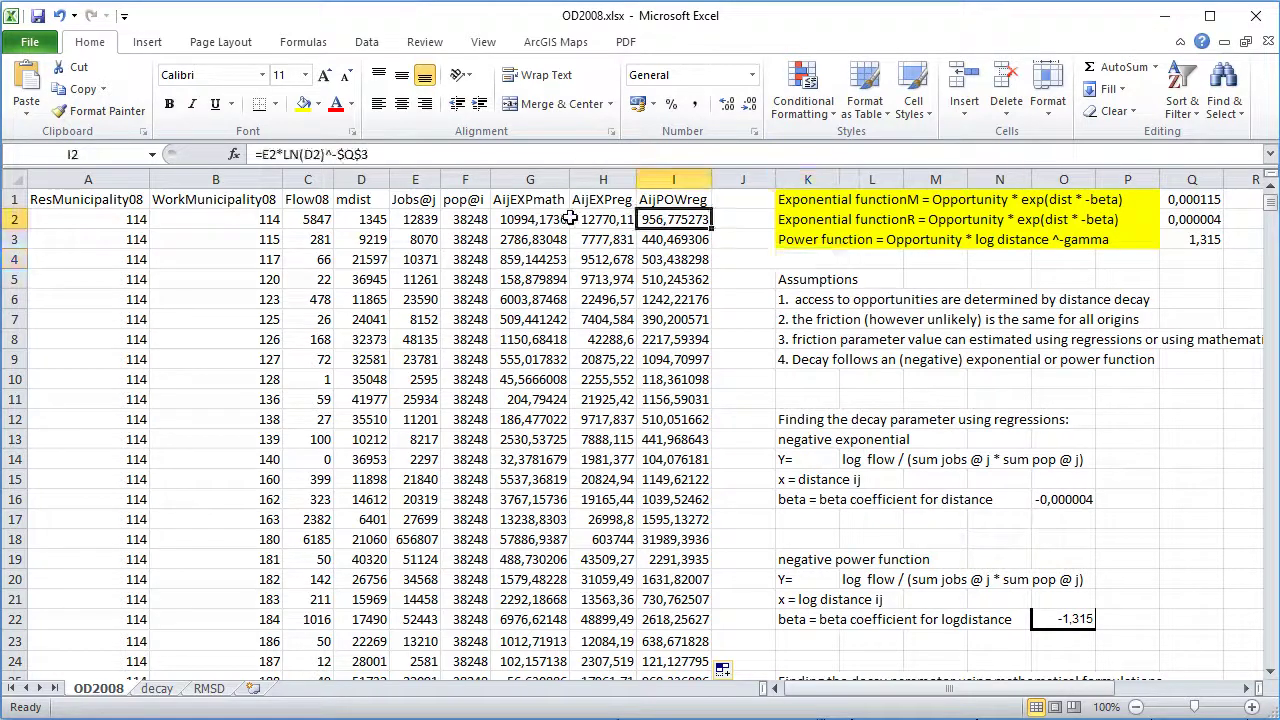
{"action": "left_click", "coordinate": [118, 219]}
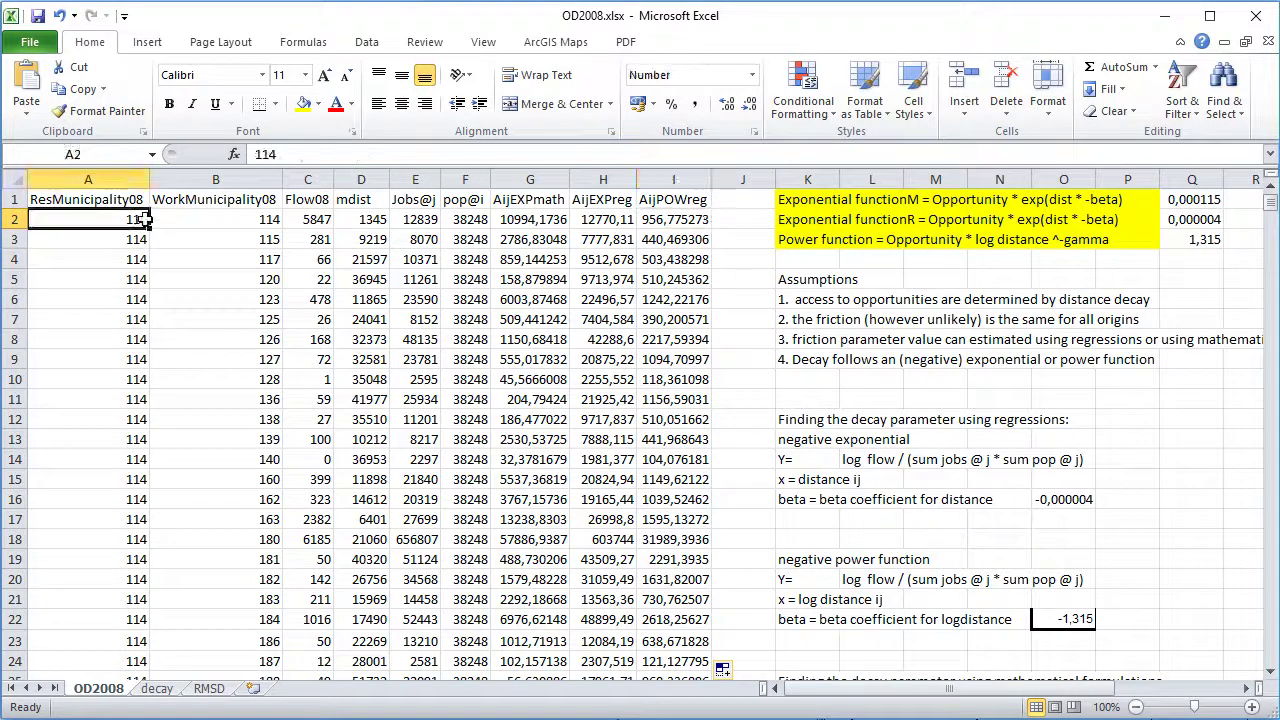
{"action": "left_click", "coordinate": [208, 219]}
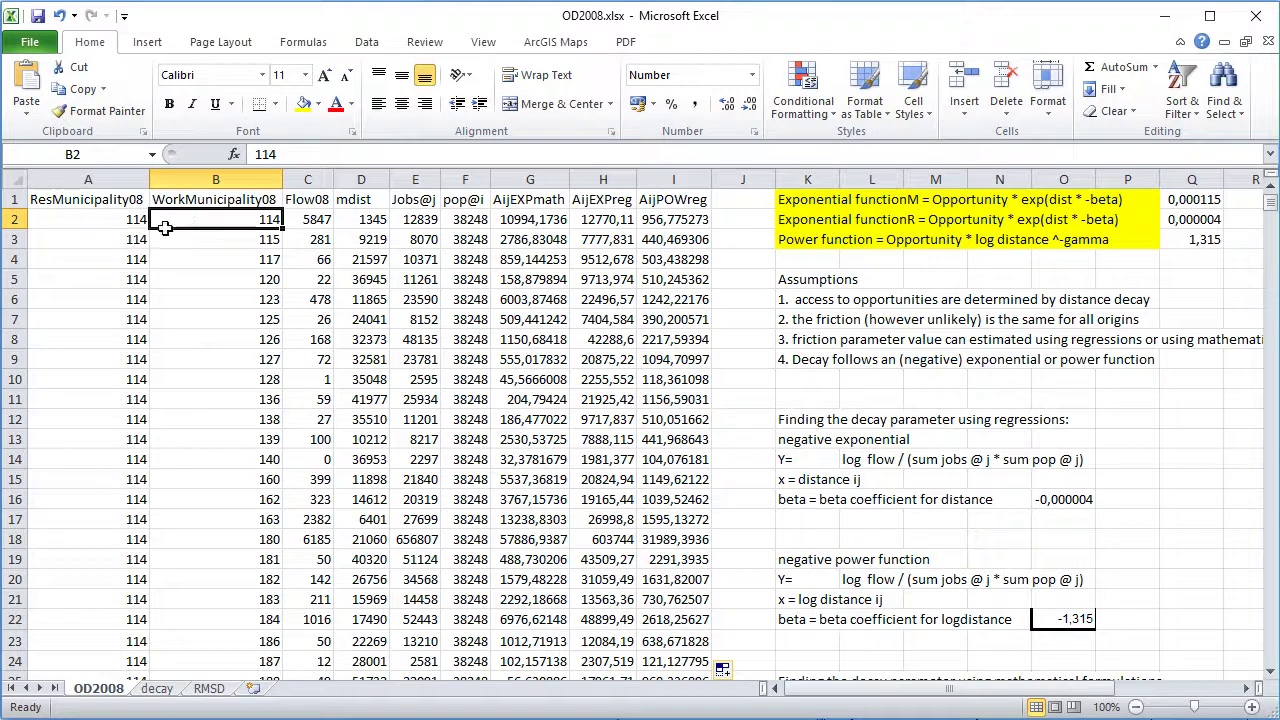
{"action": "left_click", "coordinate": [108, 383]}
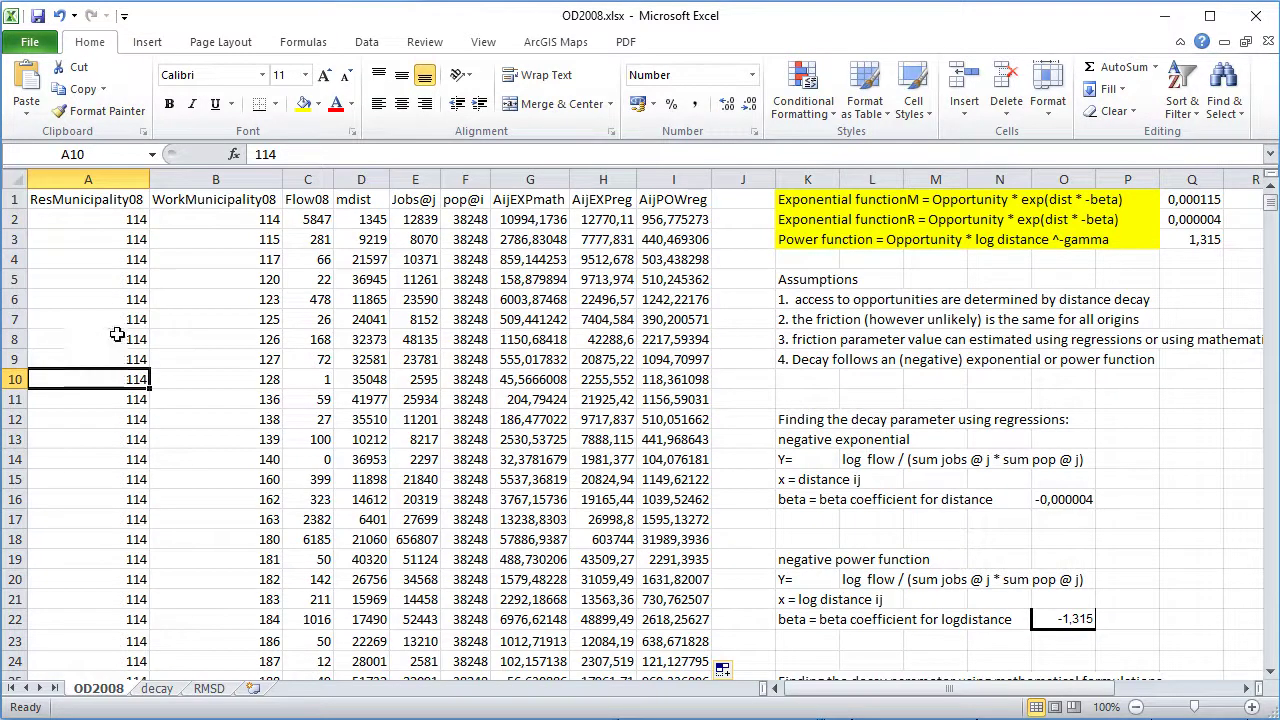
{"action": "mouse_move", "coordinate": [118, 222]}
{"action": "left_mouse_down"}
{"action": "mouse_move", "coordinate": [135, 290]}
{"action": "mouse_move", "coordinate": [133, 662]}
{"action": "mouse_move", "coordinate": [130, 205]}
{"action": "mouse_move", "coordinate": [145, 132]}
{"action": "mouse_move", "coordinate": [136, 217]}
{"action": "left_mouse_up"}
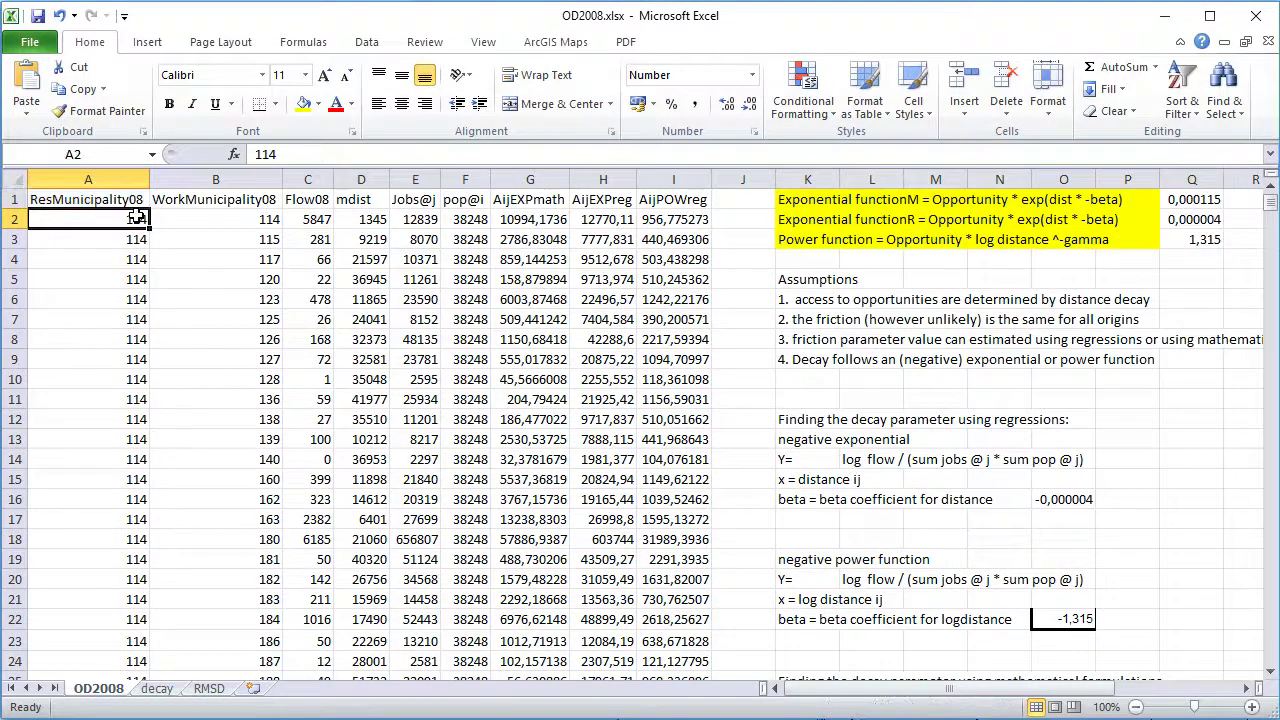
{"action": "scroll", "coordinate": [136, 217], "scroll_direction": "down", "scroll_amount": 13}
{"action": "scroll", "coordinate": [136, 217], "scroll_direction": "up", "scroll_amount": 13}
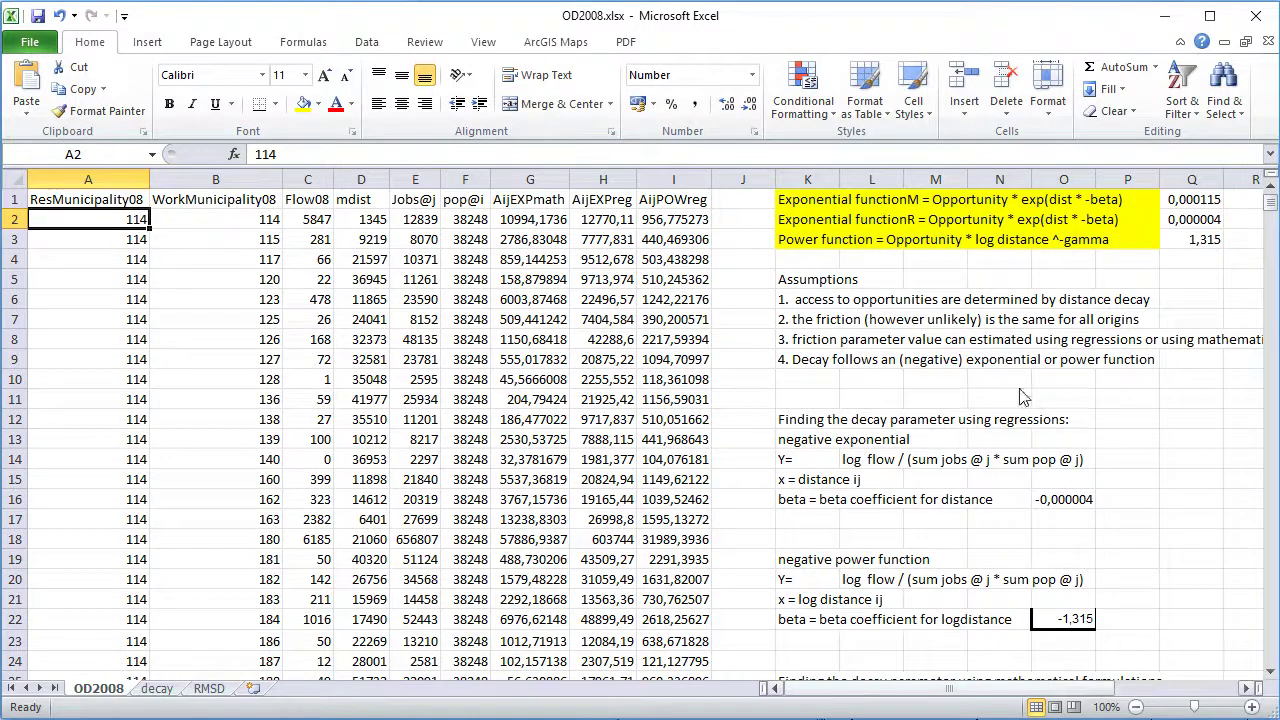
{"action": "left_click_drag", "start_coordinate": [930, 688], "coordinate": [1055, 688]}
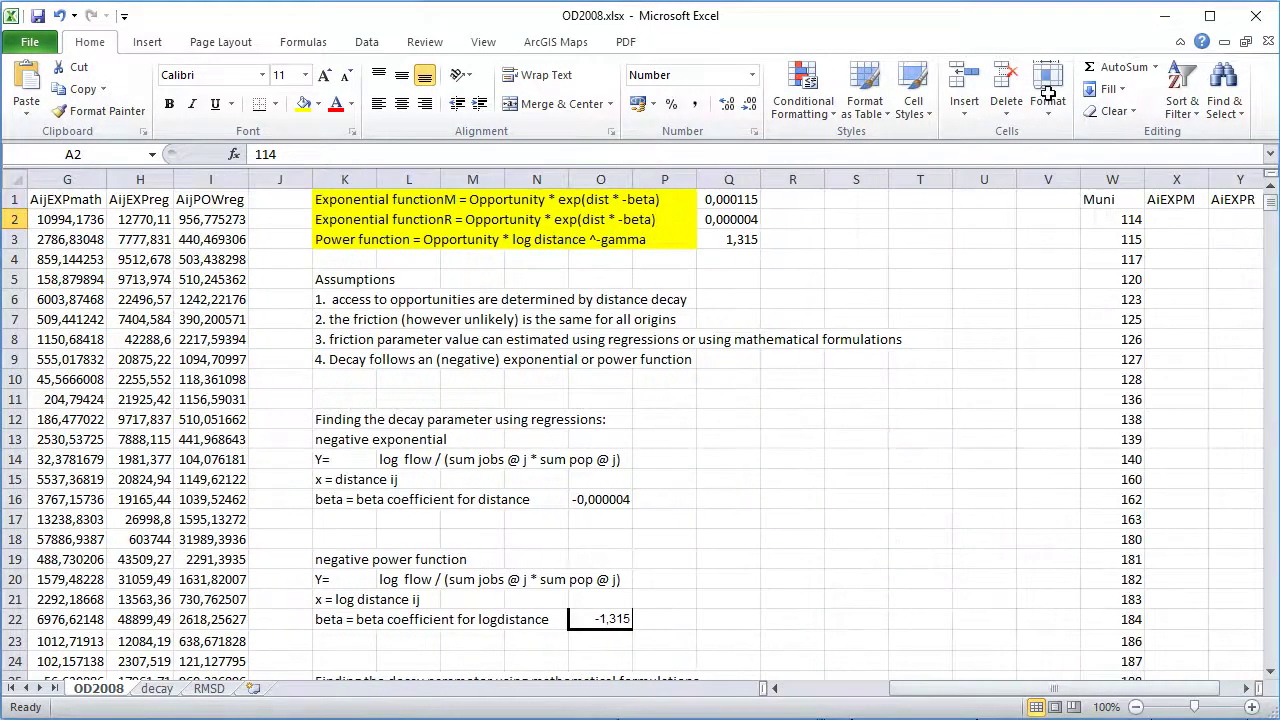
- Enter =SUMIF(A:A;W2;G:G) in X2 to total AijEXPmath for the first municipality
{"action": "left_click", "coordinate": [1181, 219]}
{"action": "key", "text": "Right"}
{"action": "key", "text": "Right"}
{"action": "key", "text": "Right"}
{"action": "key", "text": "Left"}
{"action": "key", "text": "Left"}
{"action": "key", "text": "Left"}
{"action": "type", "text": "="}
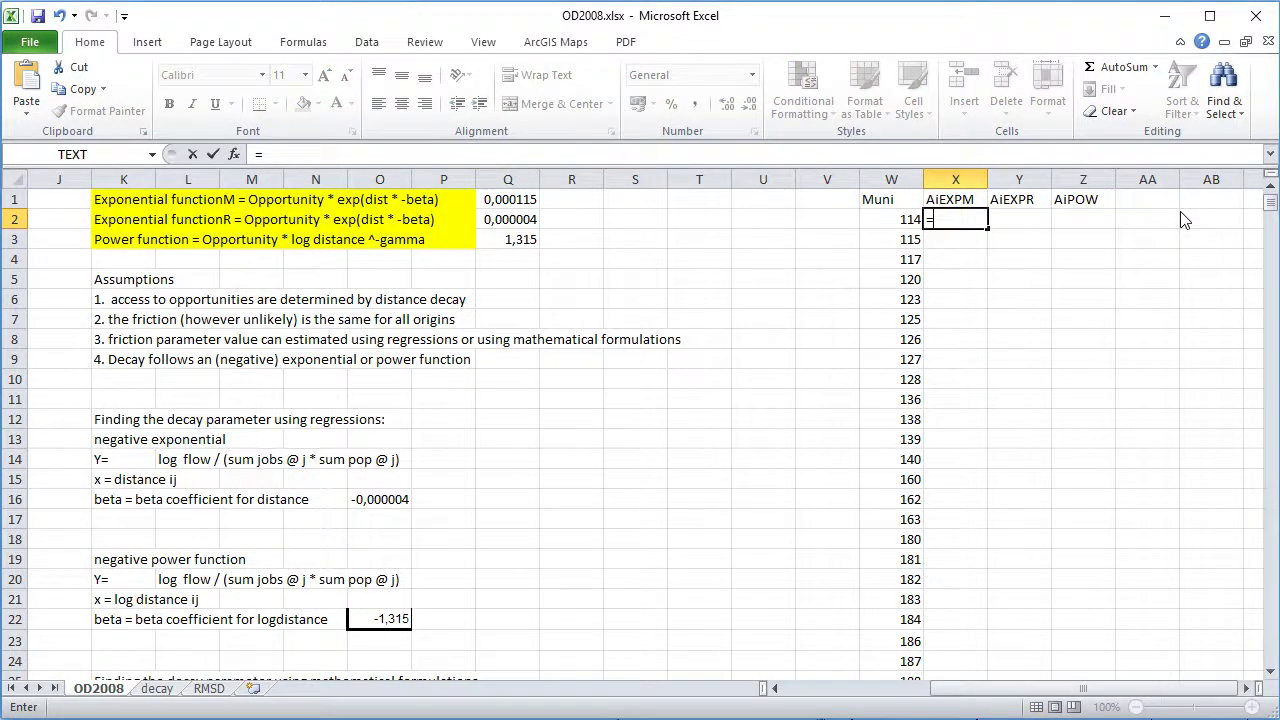
{"action": "type", "text": "sumi"}
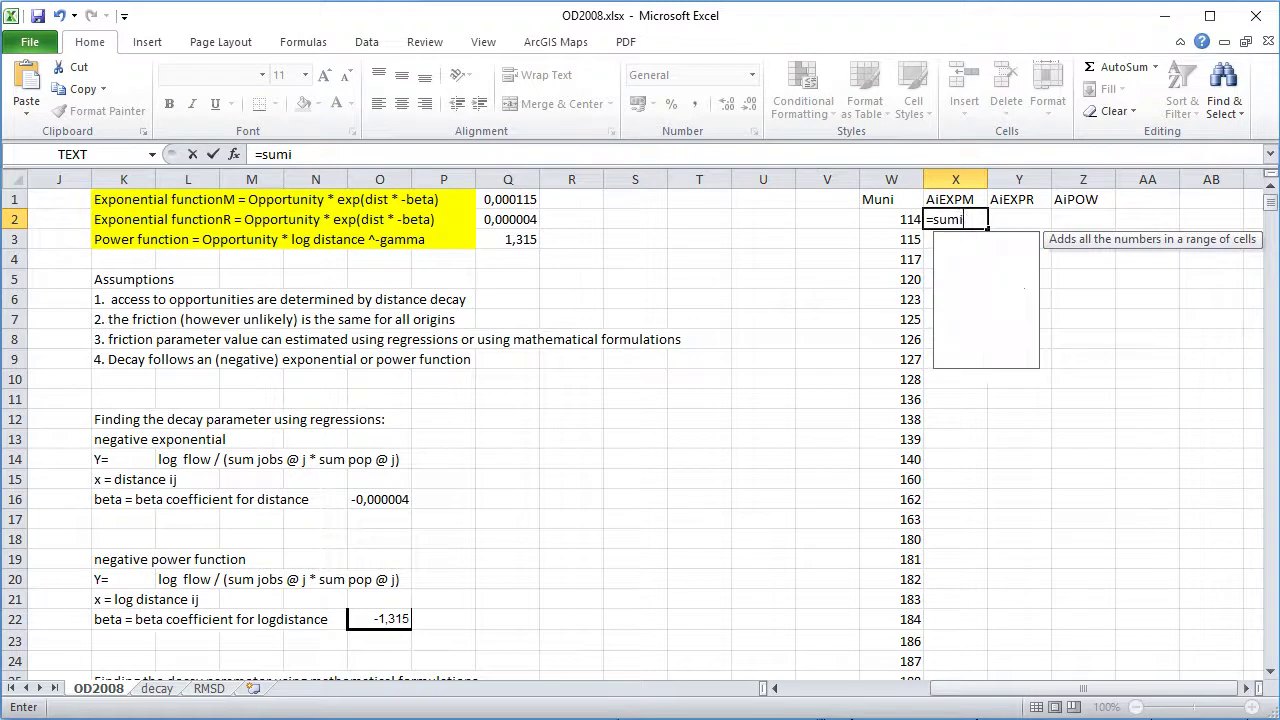
{"action": "type", "text": "f"}
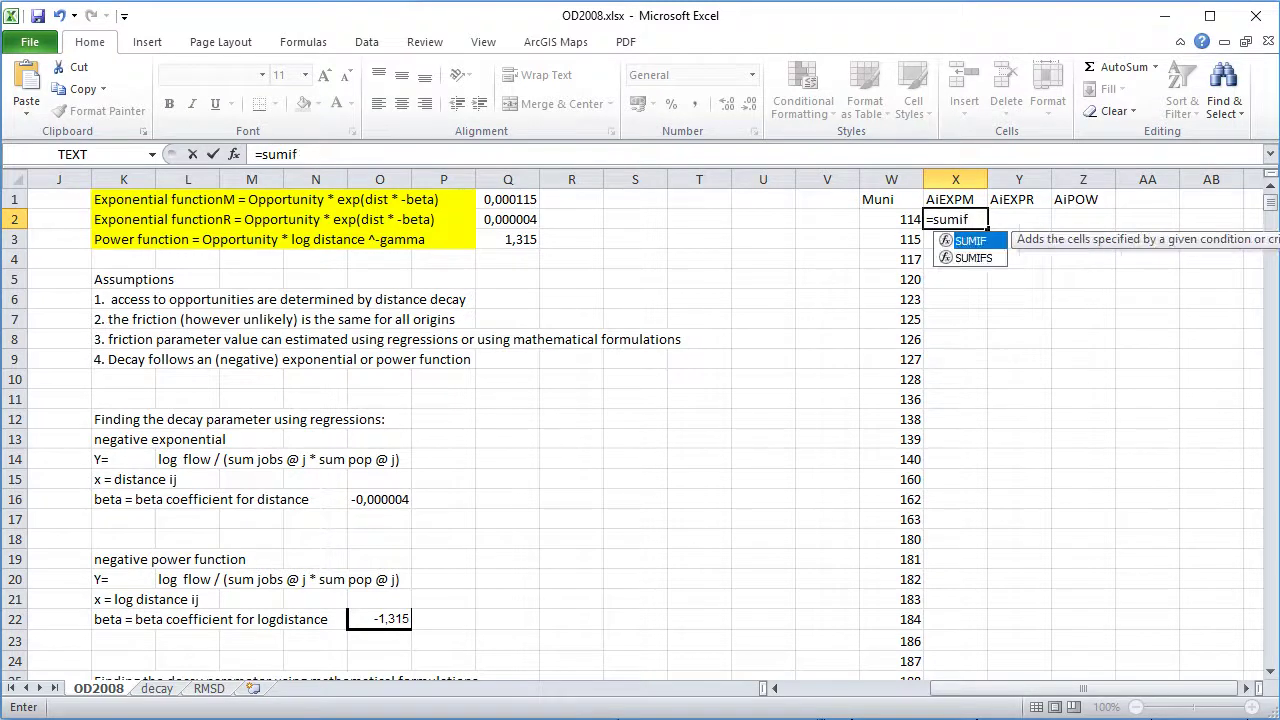
{"action": "double_click", "coordinate": [968, 242]}
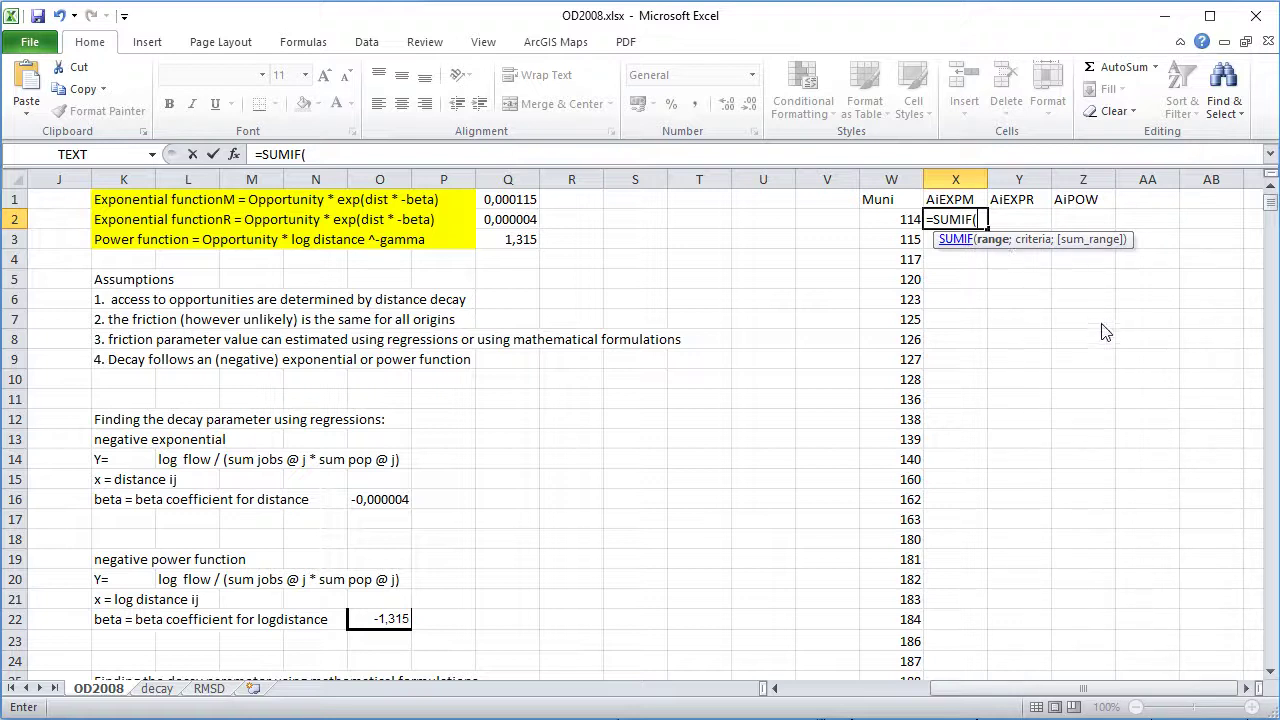
{"action": "left_click_drag", "start_coordinate": [1172, 695], "coordinate": [1037, 695]}
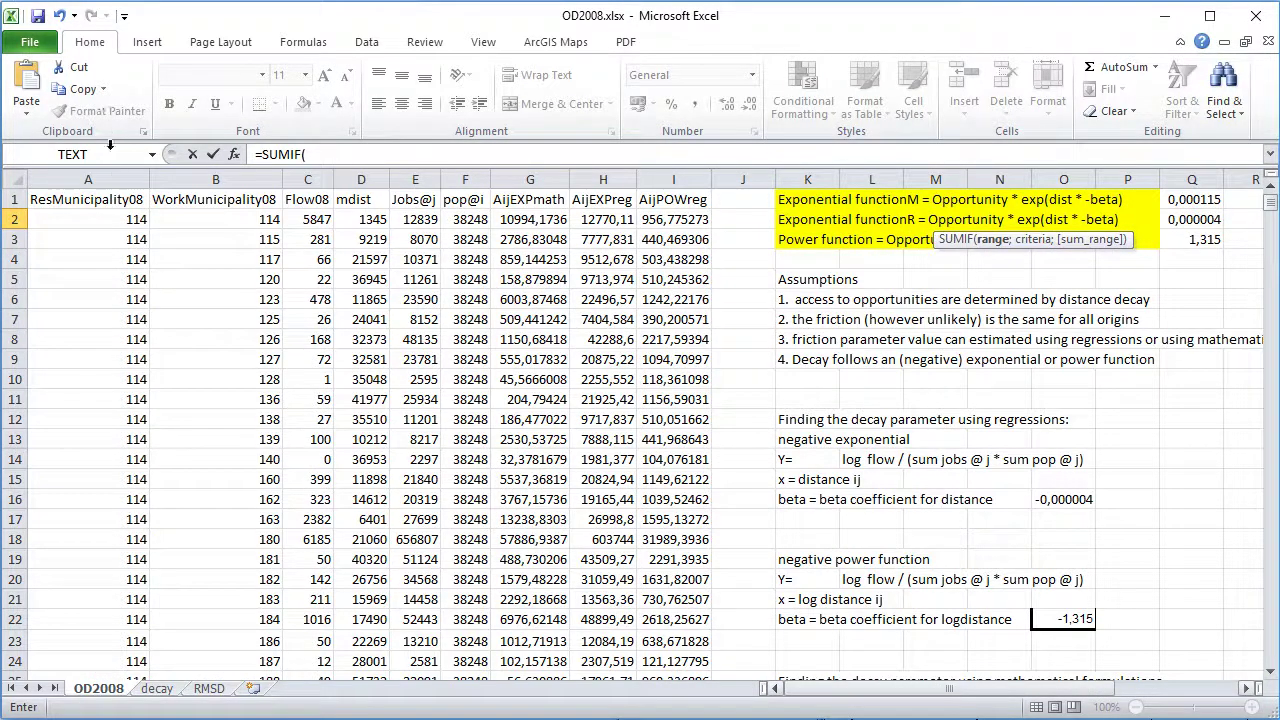
{"action": "left_click", "coordinate": [111, 178]}
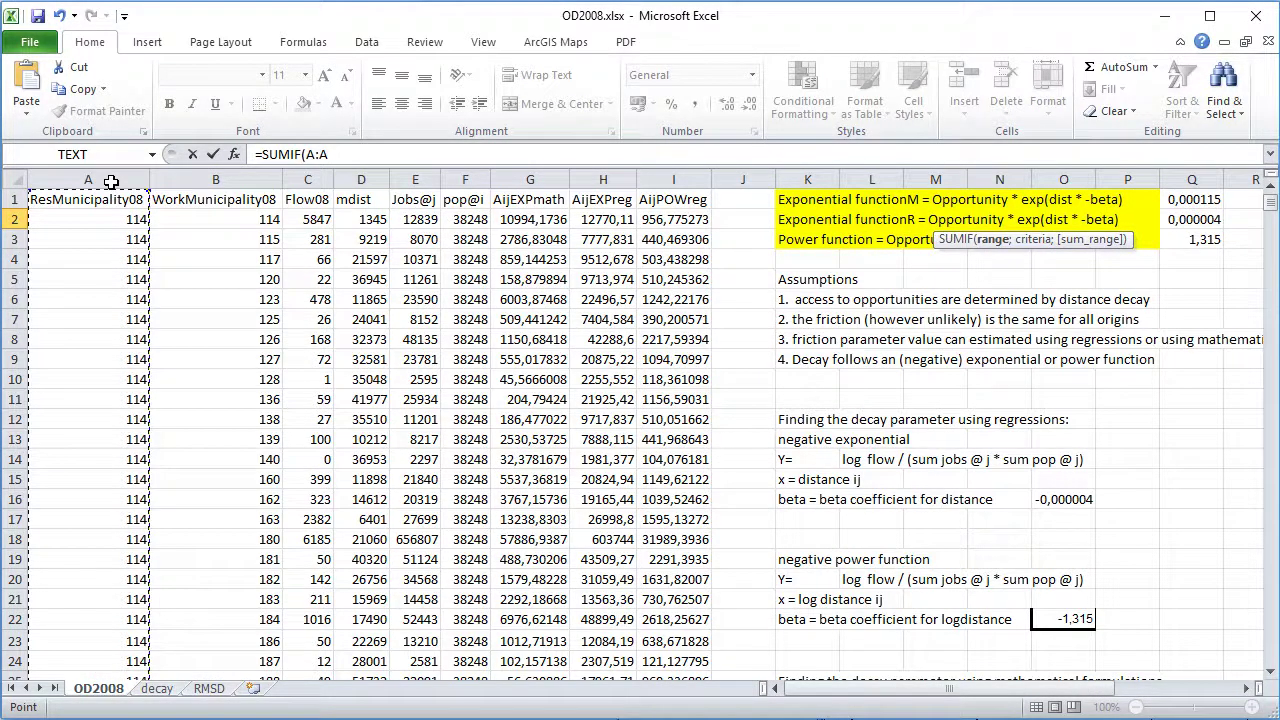
{"action": "type", "text": ";"}
{"action": "left_click_drag", "start_coordinate": [1020, 697], "coordinate": [1176, 698]}
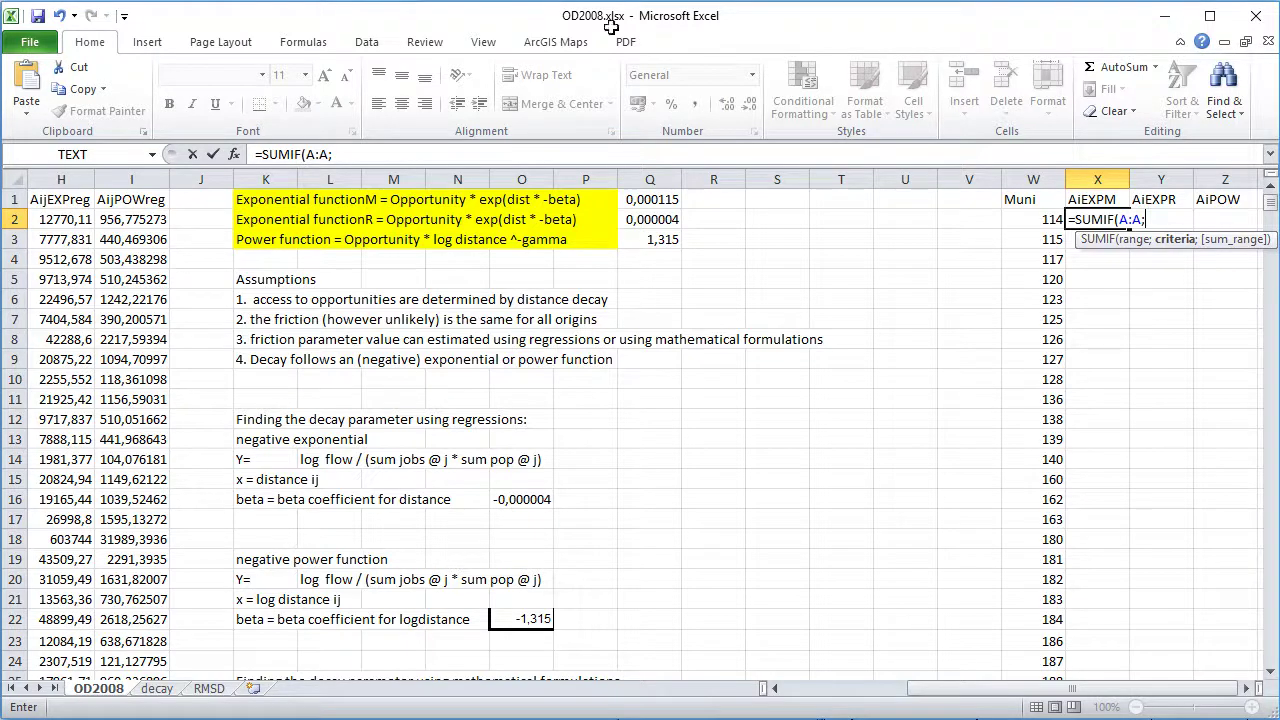
{"action": "left_click", "coordinate": [1046, 221]}
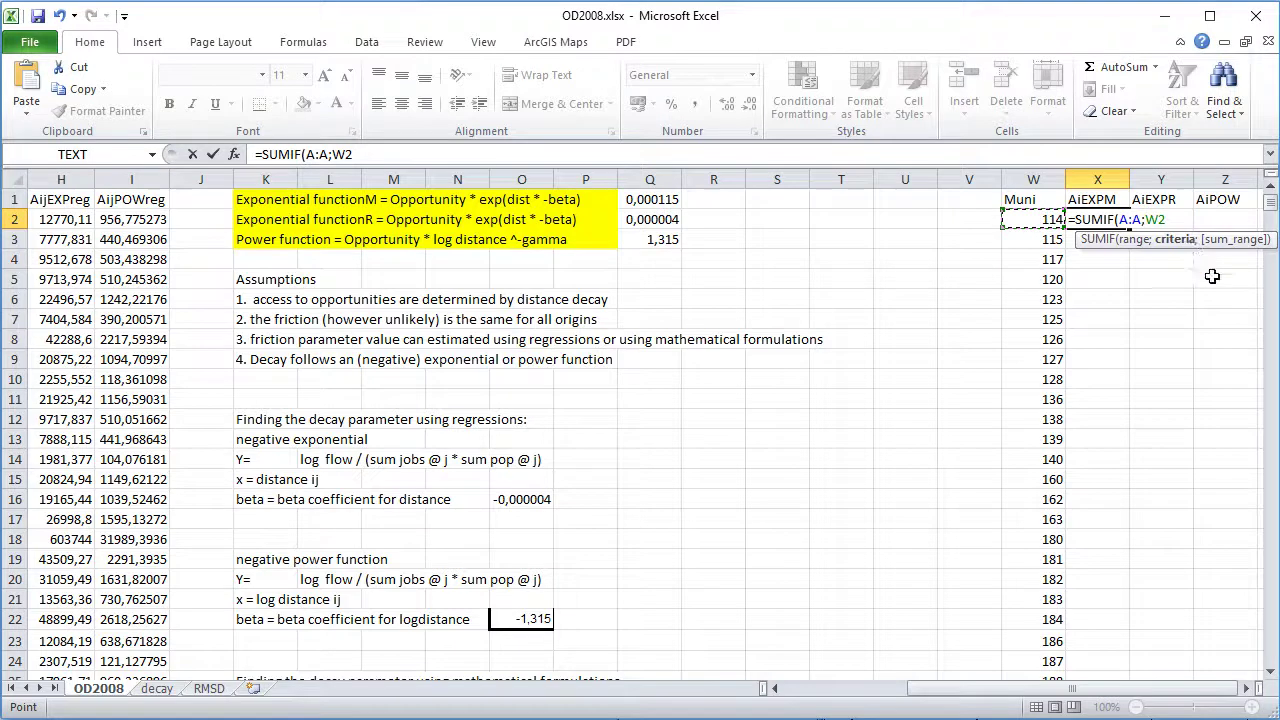
{"action": "type", "text": ";"}
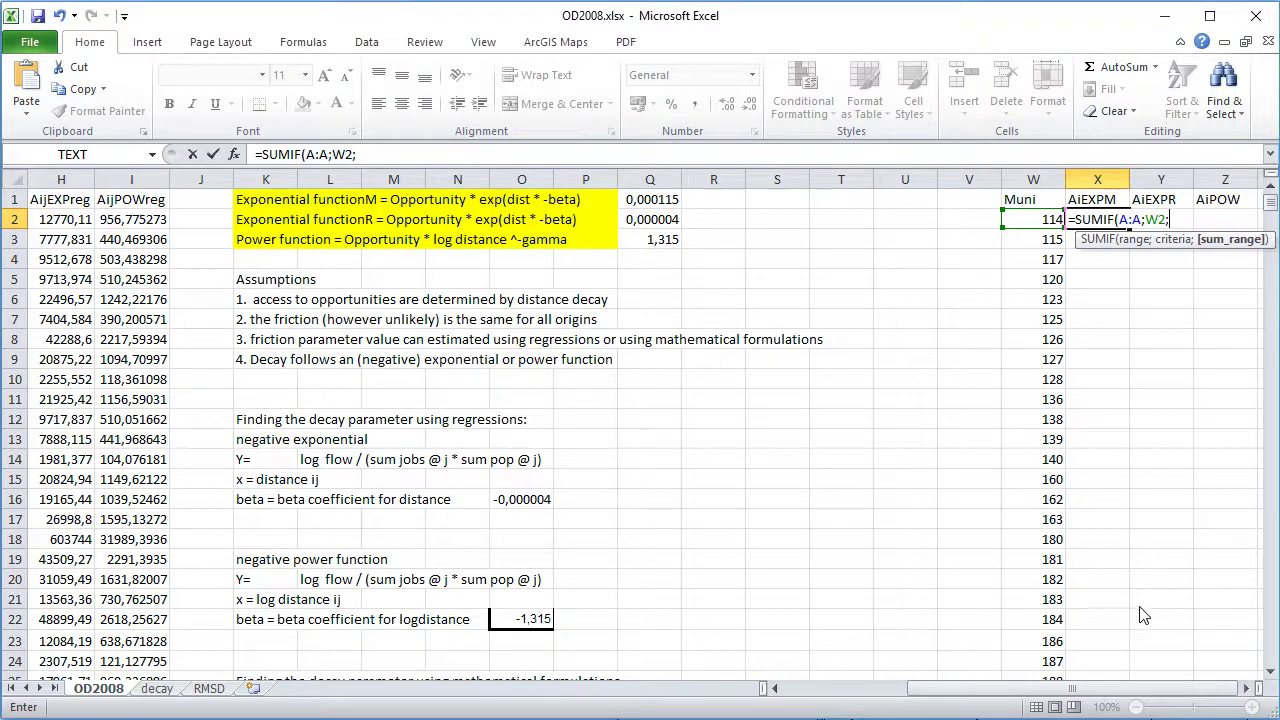
{"action": "left_click_drag", "start_coordinate": [1143, 697], "coordinate": [1022, 707]}
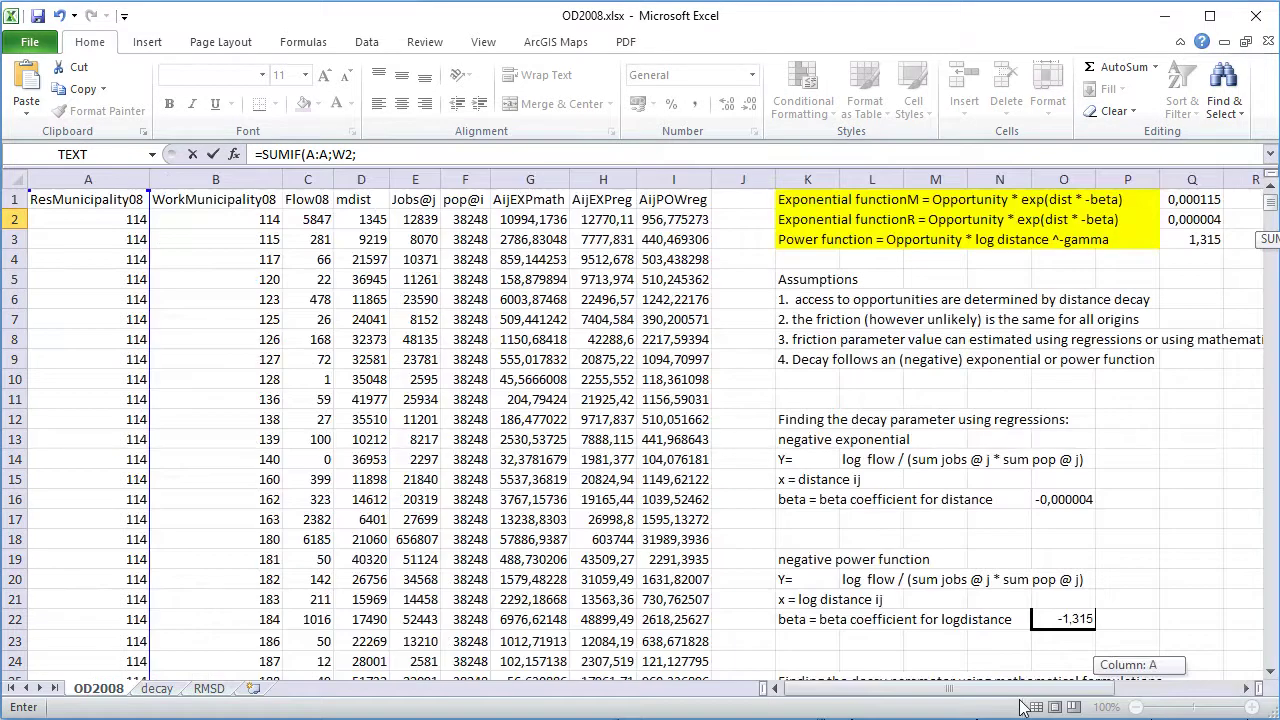
{"action": "left_click", "coordinate": [548, 170]}
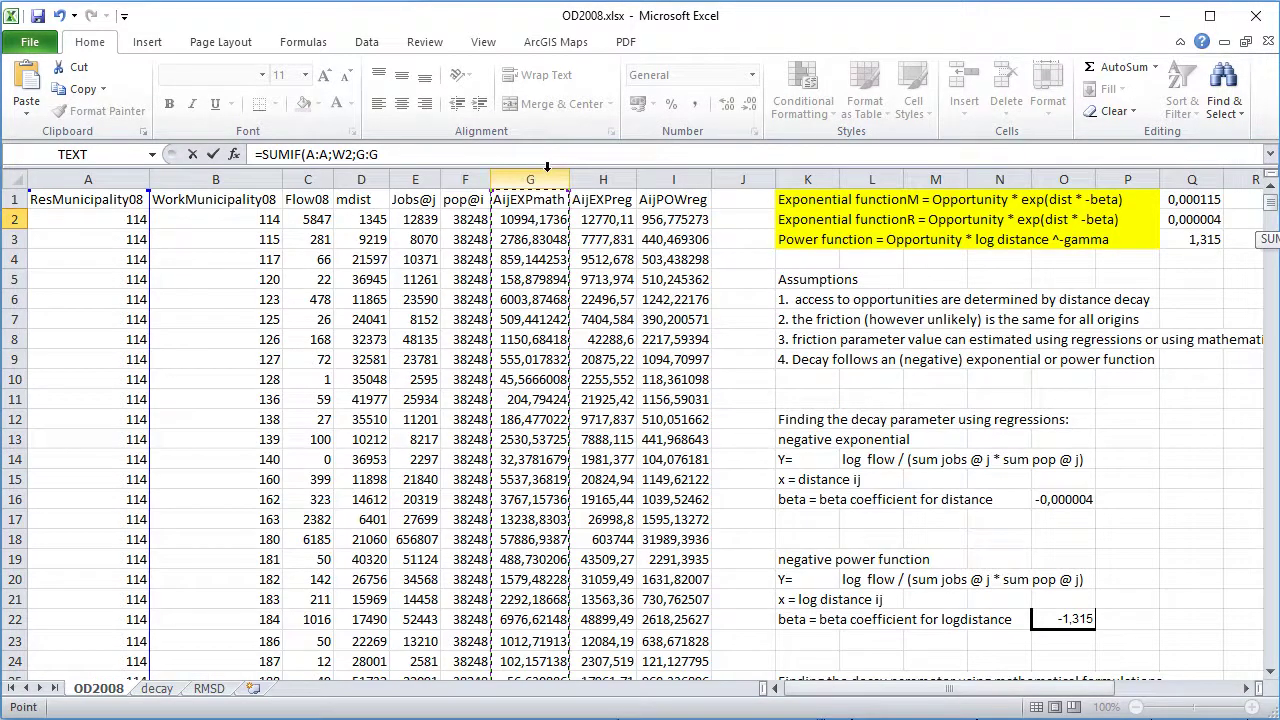
{"action": "key", "text": "Return"}
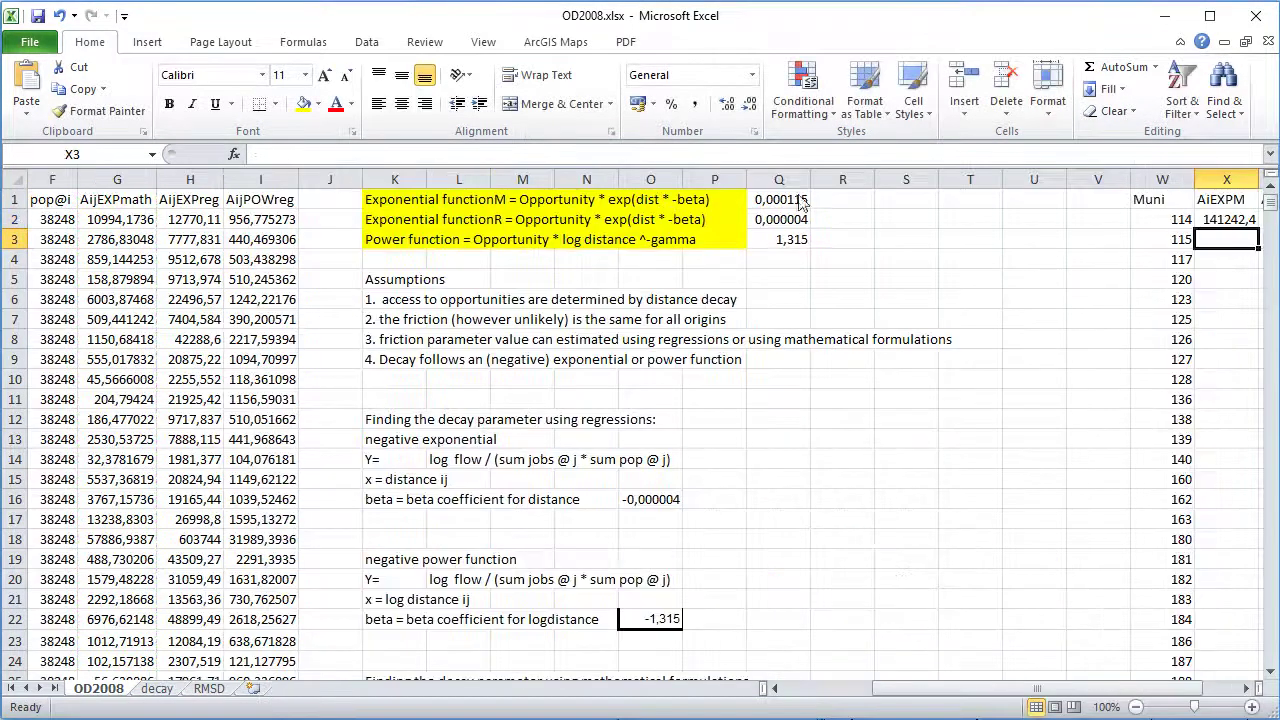
- Fill the SUMIF formula down column X, giving 141242,4 for Muni 114
{"action": "left_click_drag", "start_coordinate": [1176, 688], "coordinate": [1210, 688]}
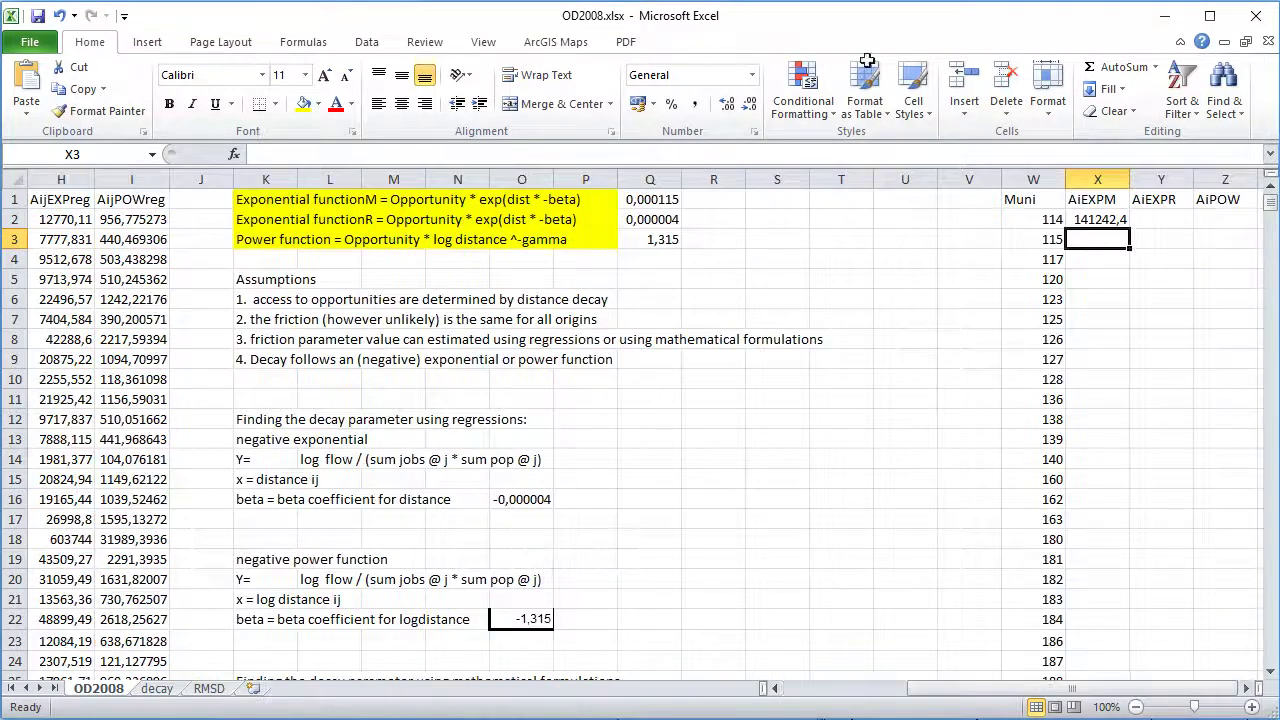
{"action": "left_click", "coordinate": [1100, 219]}
{"action": "double_click", "coordinate": [1128, 229]}
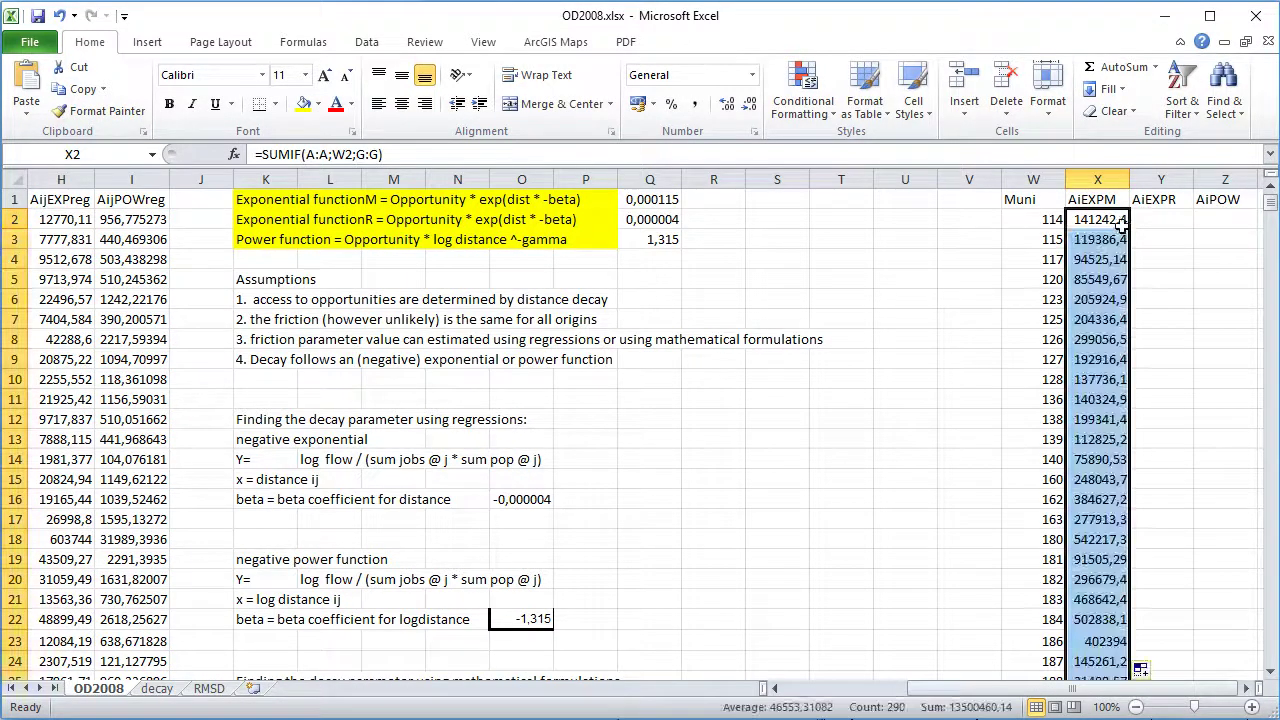
{"action": "left_click", "coordinate": [1117, 217]}
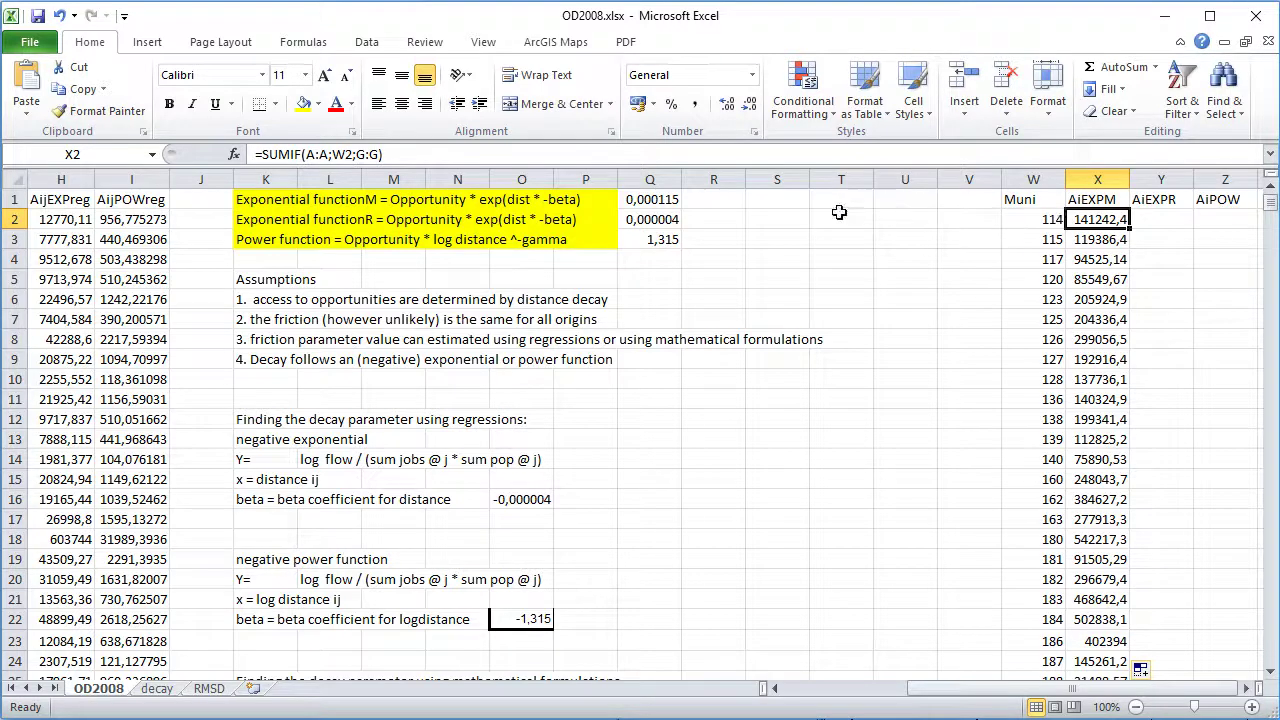
{"action": "left_click", "coordinate": [664, 198]}
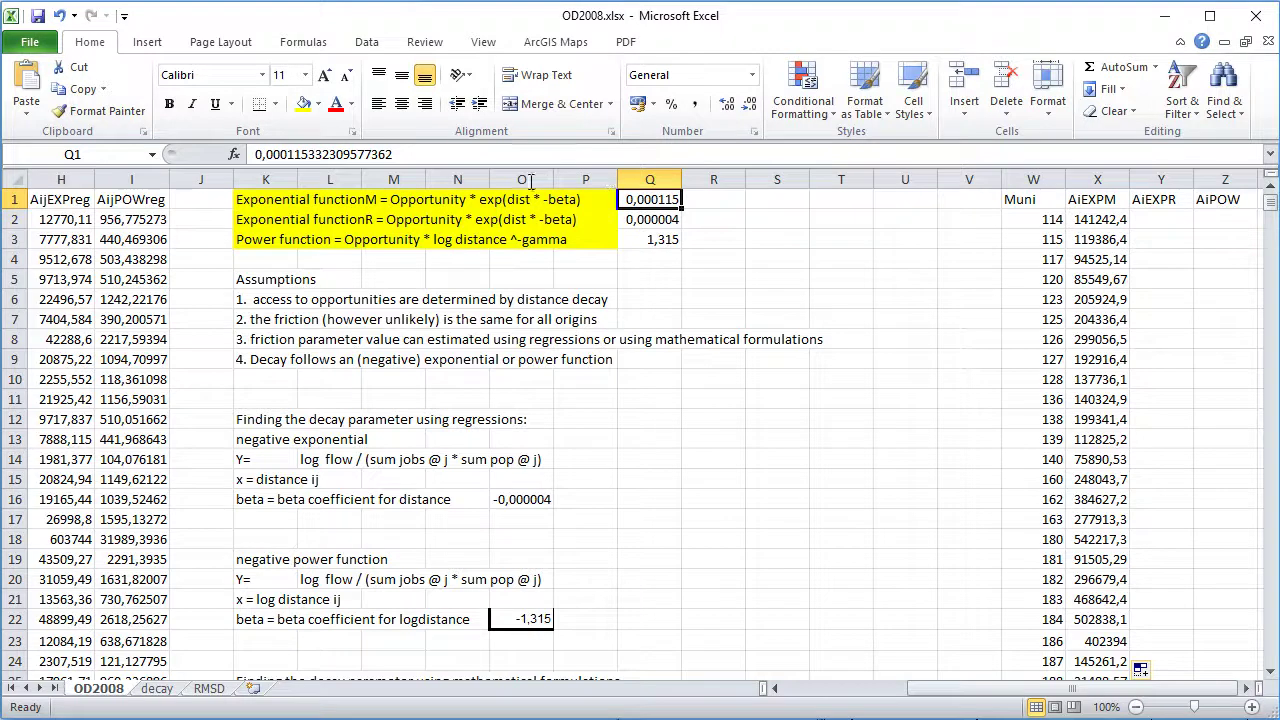
{"action": "left_click", "coordinate": [497, 152]}
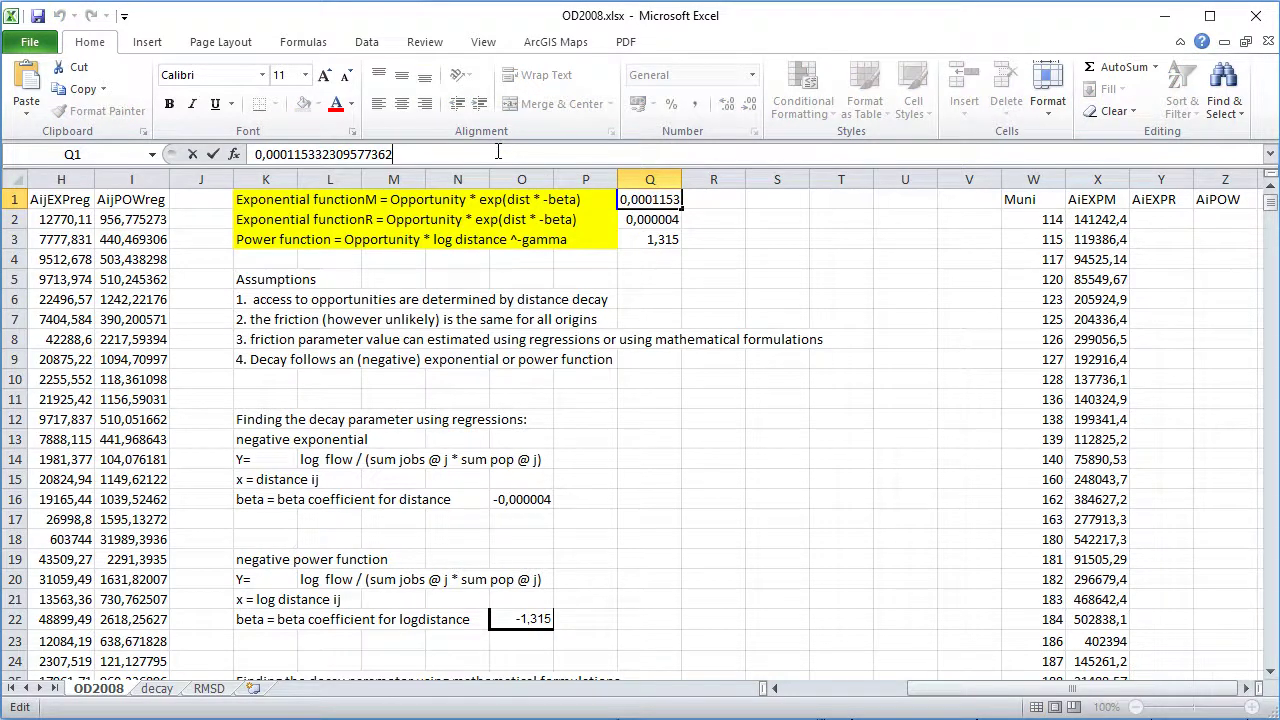
{"action": "left_click_drag", "start_coordinate": [437, 154], "coordinate": [228, 154]}
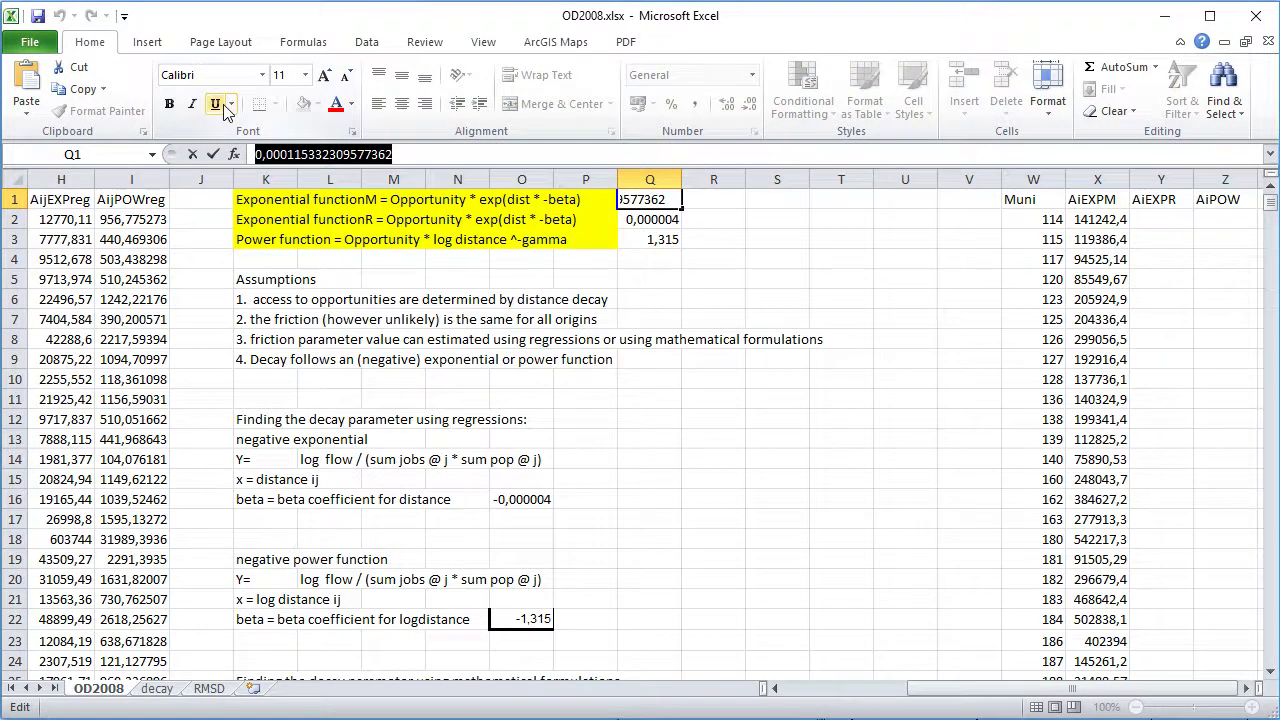
{"action": "key", "text": "Return"}
{"action": "key", "text": "Up"}
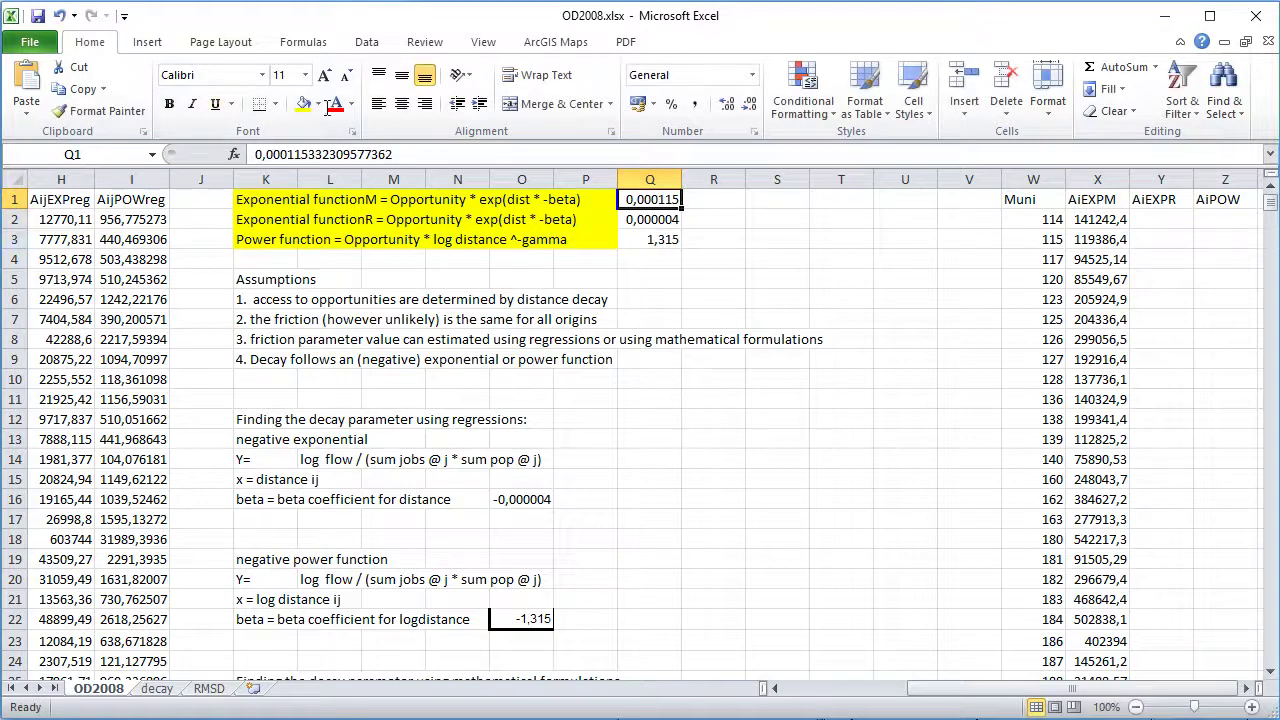
{"action": "left_click", "coordinate": [302, 154]}
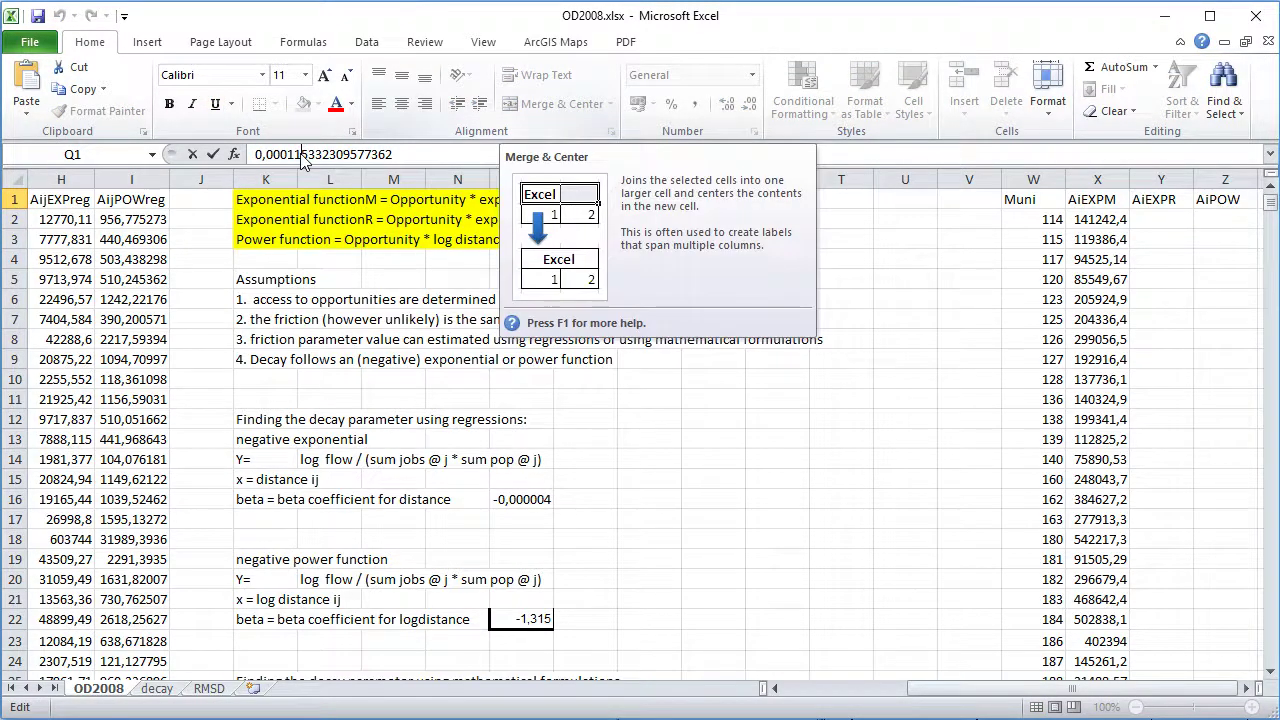
{"action": "type", "text": "2"}
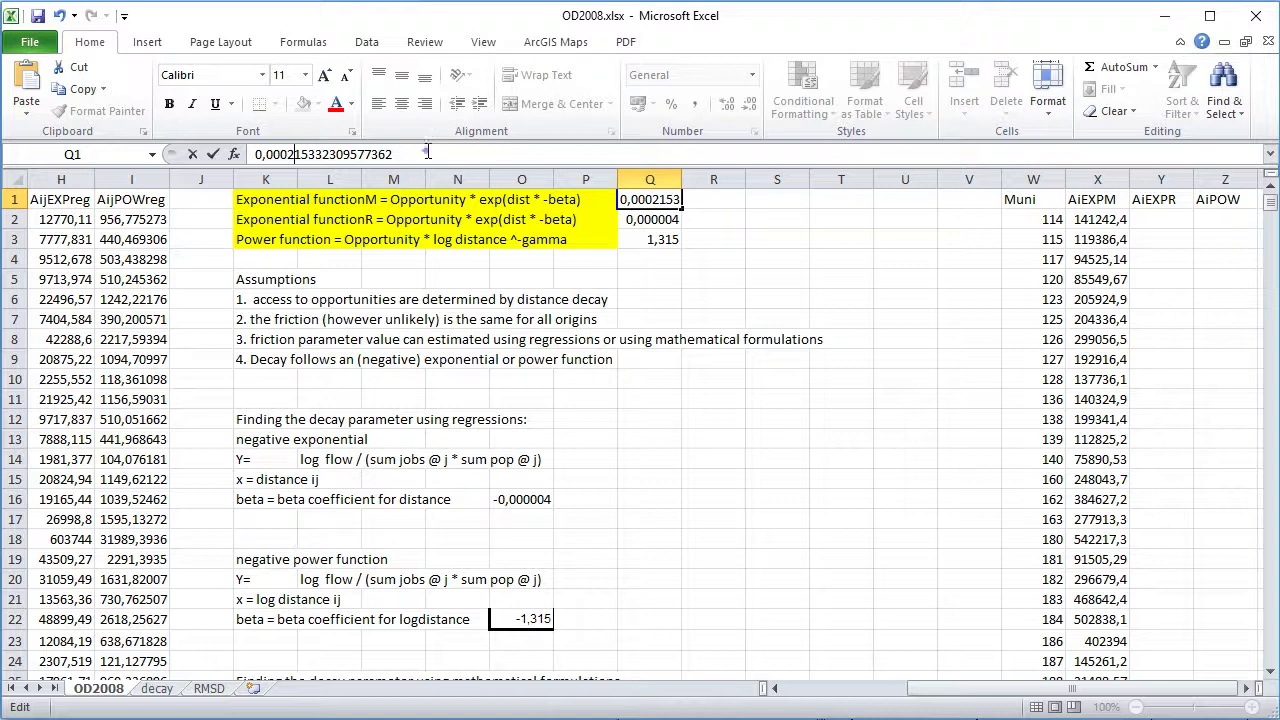
{"action": "key", "text": "Return"}
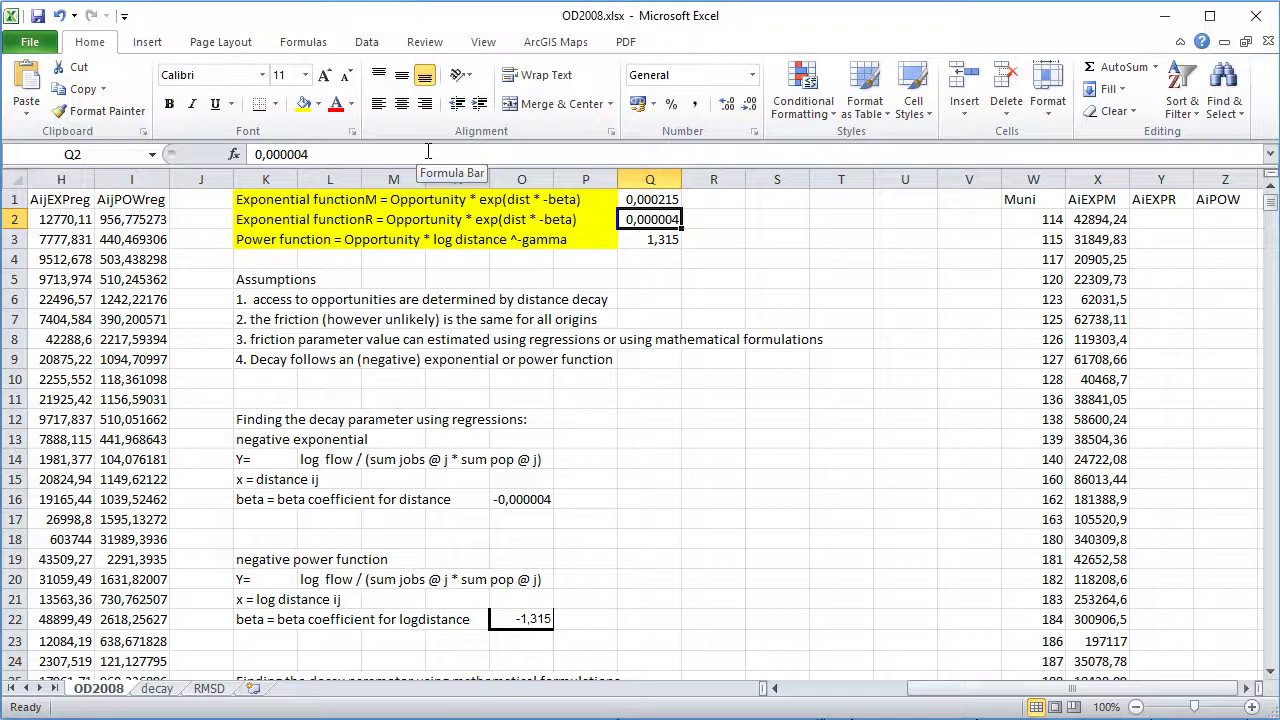
{"action": "key", "text": "ctrl+z"}
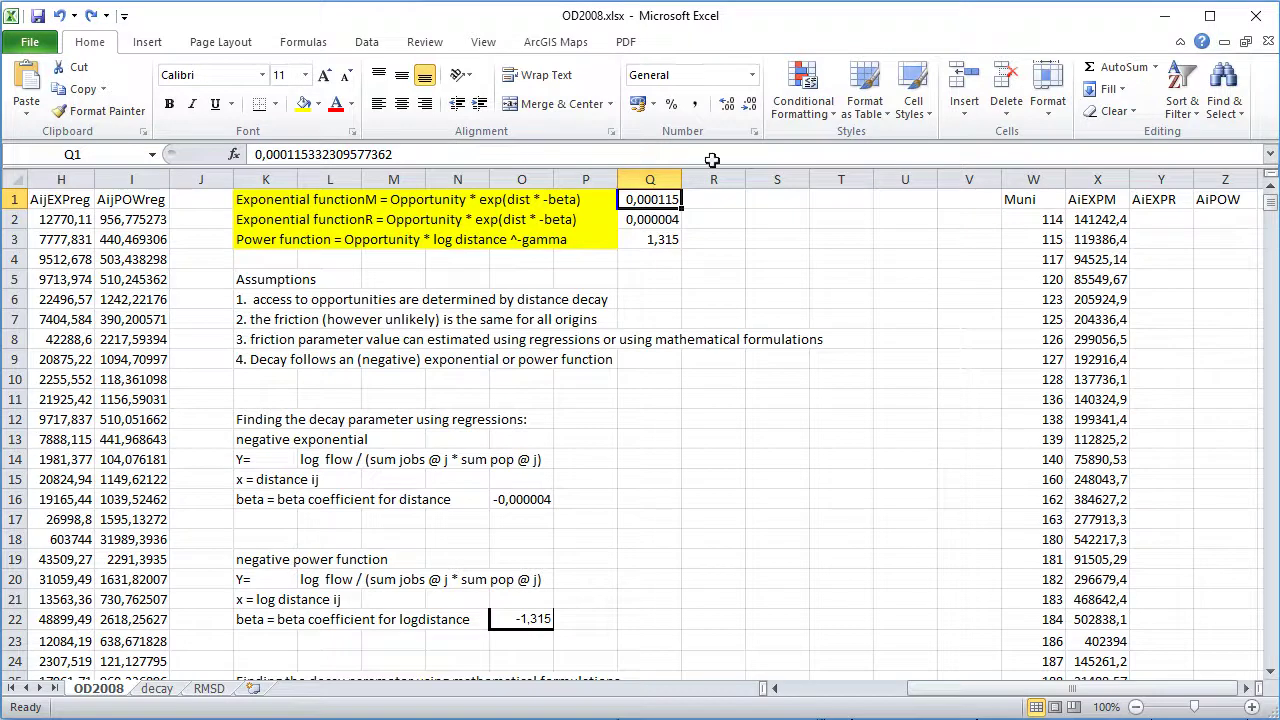
- Copy X2's SUMIF into Y2 and change its sum range to H:H for AiEXPR
{"action": "left_click", "coordinate": [1093, 337]}
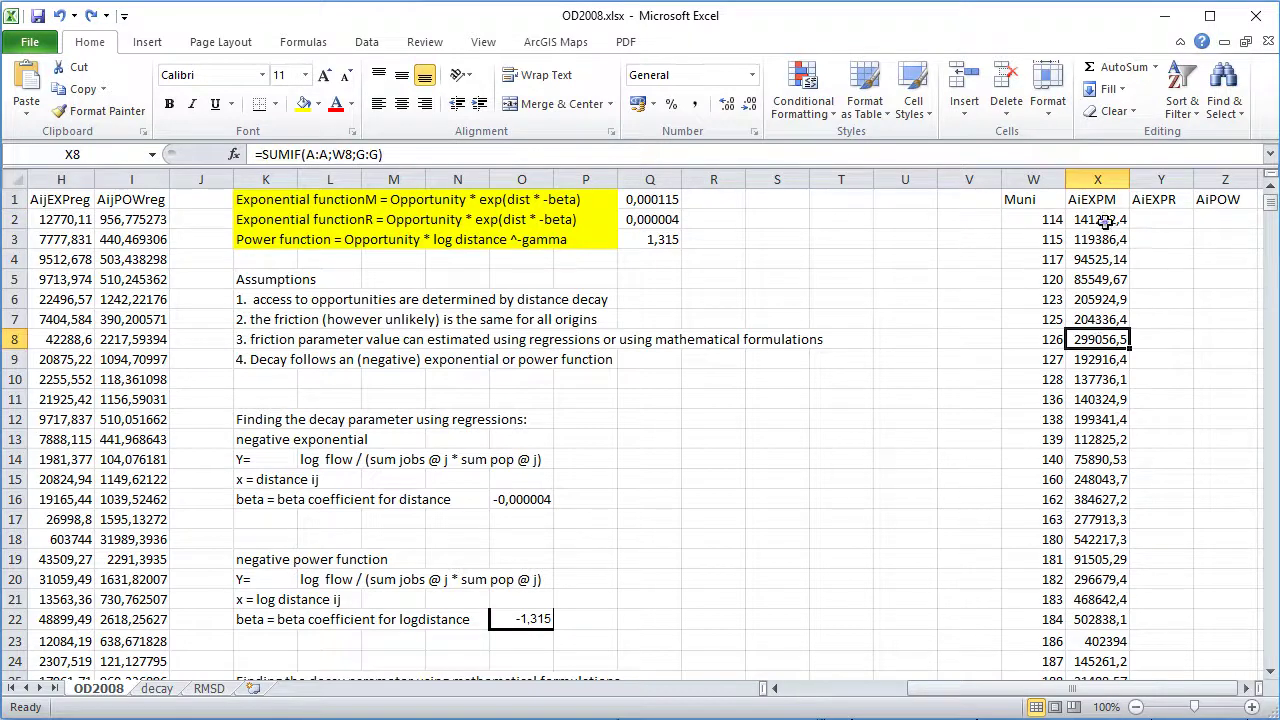
{"action": "left_click", "coordinate": [1104, 222]}
{"action": "double_click", "coordinate": [1104, 222]}
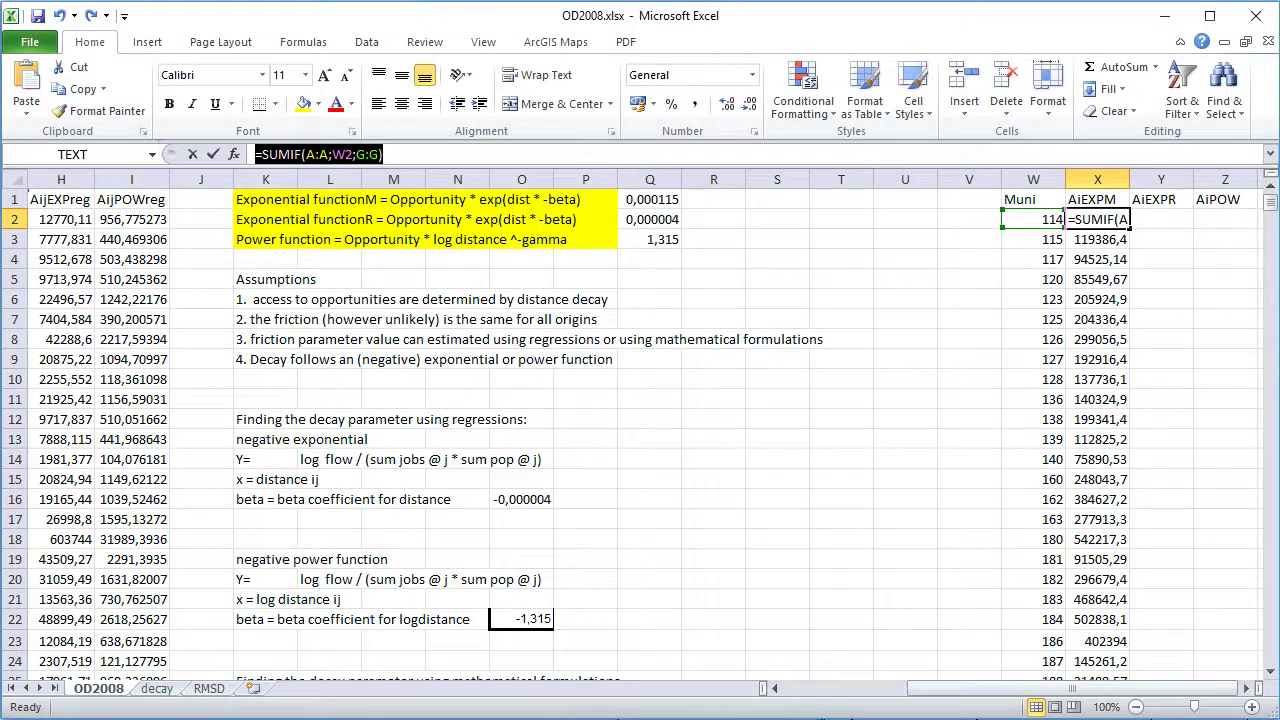
{"action": "key", "text": "ctrl+c"}
{"action": "key", "text": "Return"}
{"action": "left_click", "coordinate": [1161, 219]}
{"action": "key", "text": "ctrl+v"}
{"action": "left_click", "coordinate": [413, 154]}
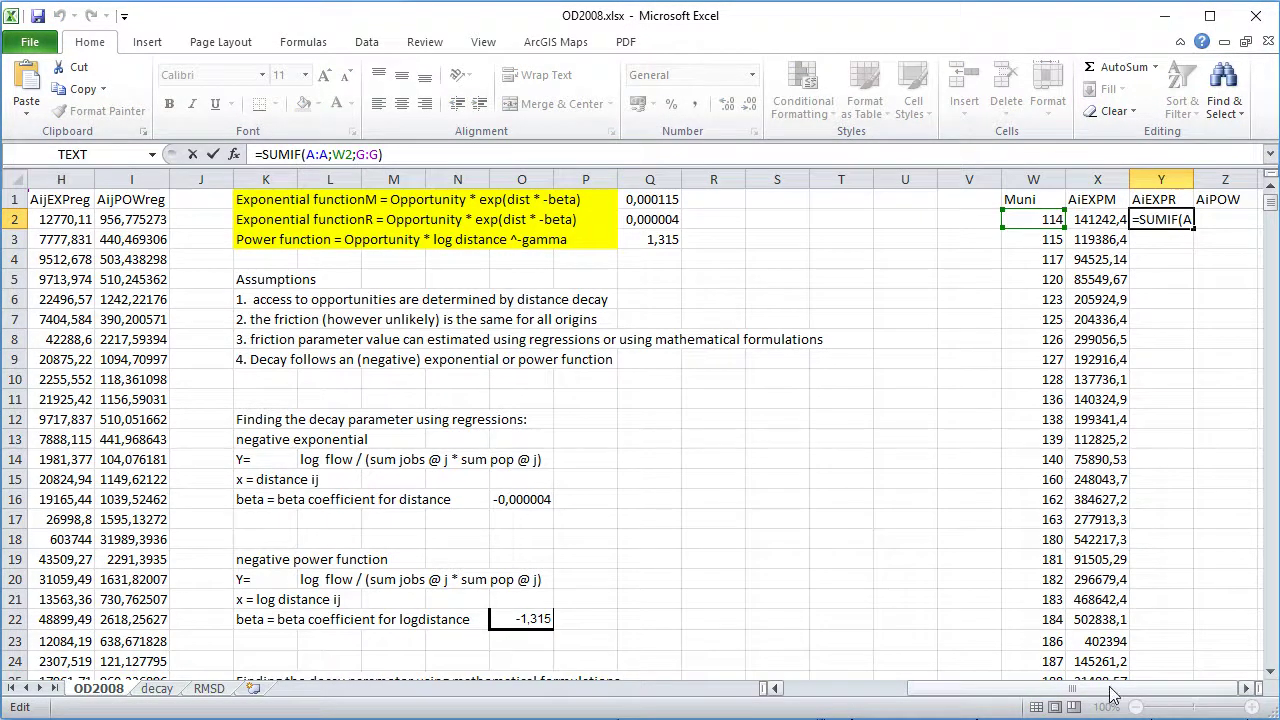
{"action": "left_click", "coordinate": [835, 686]}
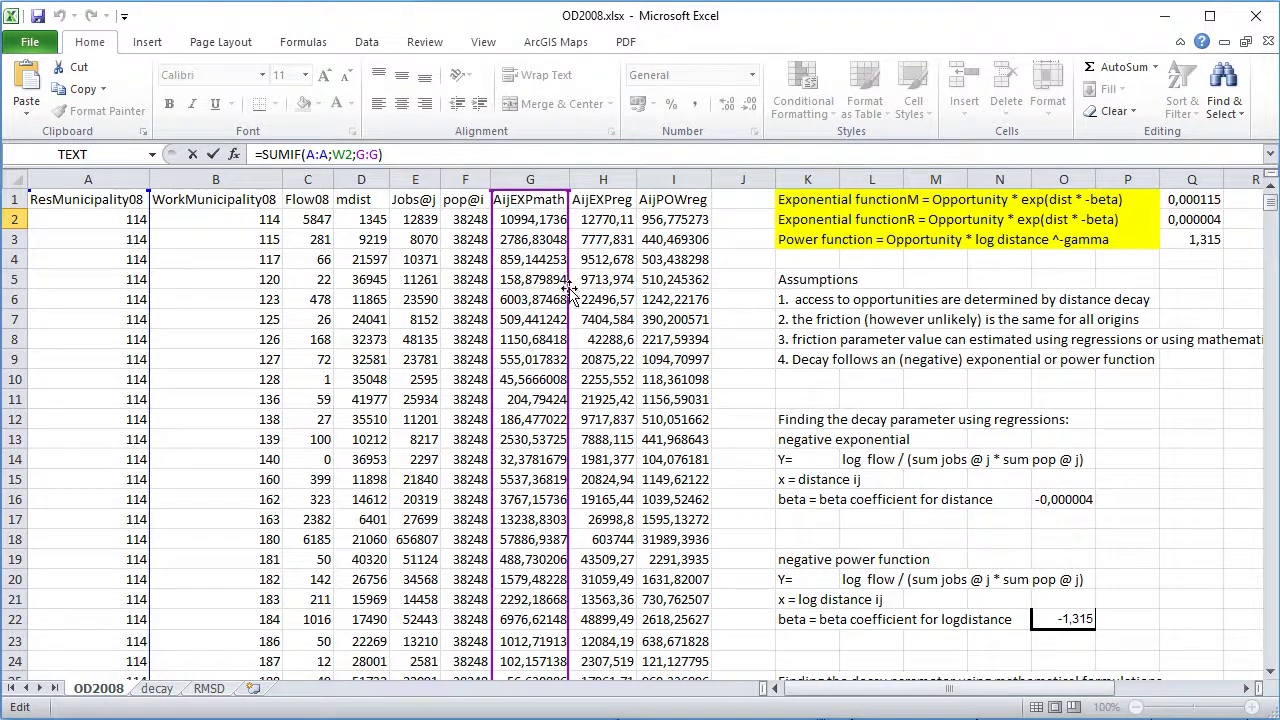
{"action": "left_click_drag", "start_coordinate": [569, 290], "coordinate": [610, 288]}
{"action": "key", "text": "Tab"}
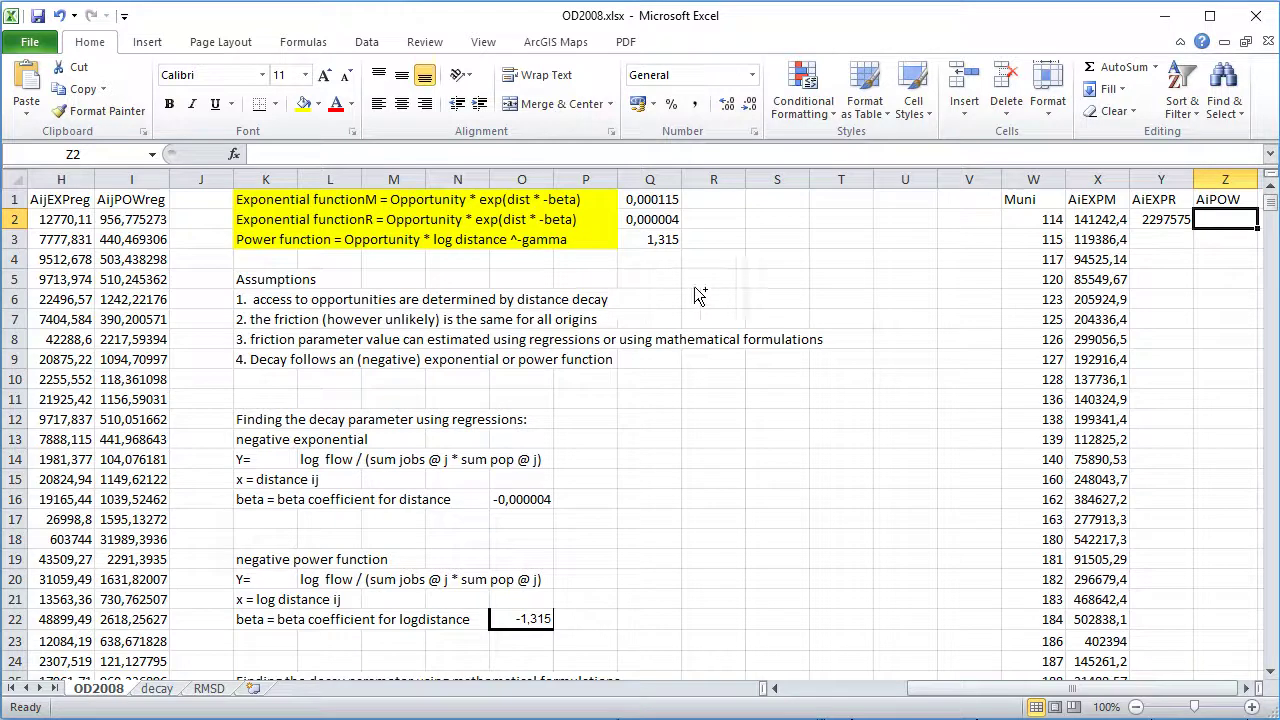
- Put the SUMIF with sum range I:I in Z2, then fill Y2:Z2 down (2297575, 187145,1 for Muni 114)
{"action": "key", "text": "ctrl+v"}
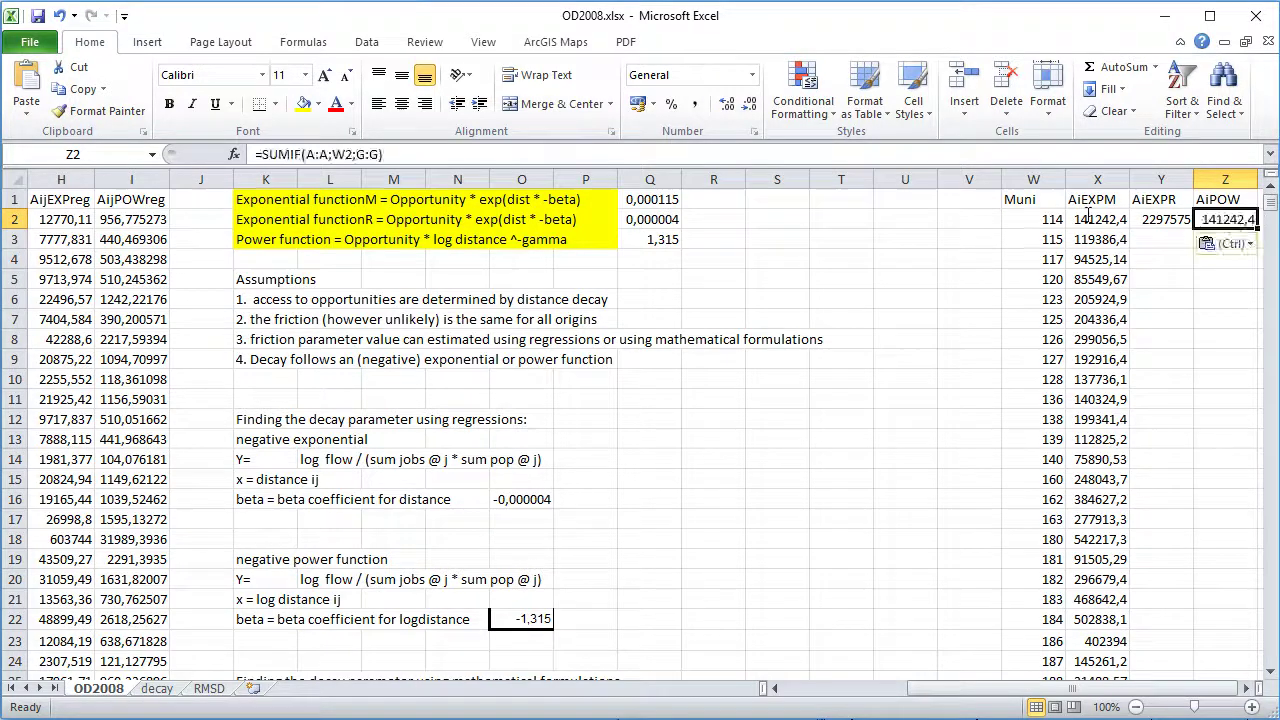
{"action": "key", "text": "F2"}
{"action": "left_click_drag", "start_coordinate": [1064, 690], "coordinate": [850, 690]}
{"action": "left_click_drag", "start_coordinate": [569, 405], "coordinate": [650, 395]}
{"action": "key", "text": "Return"}
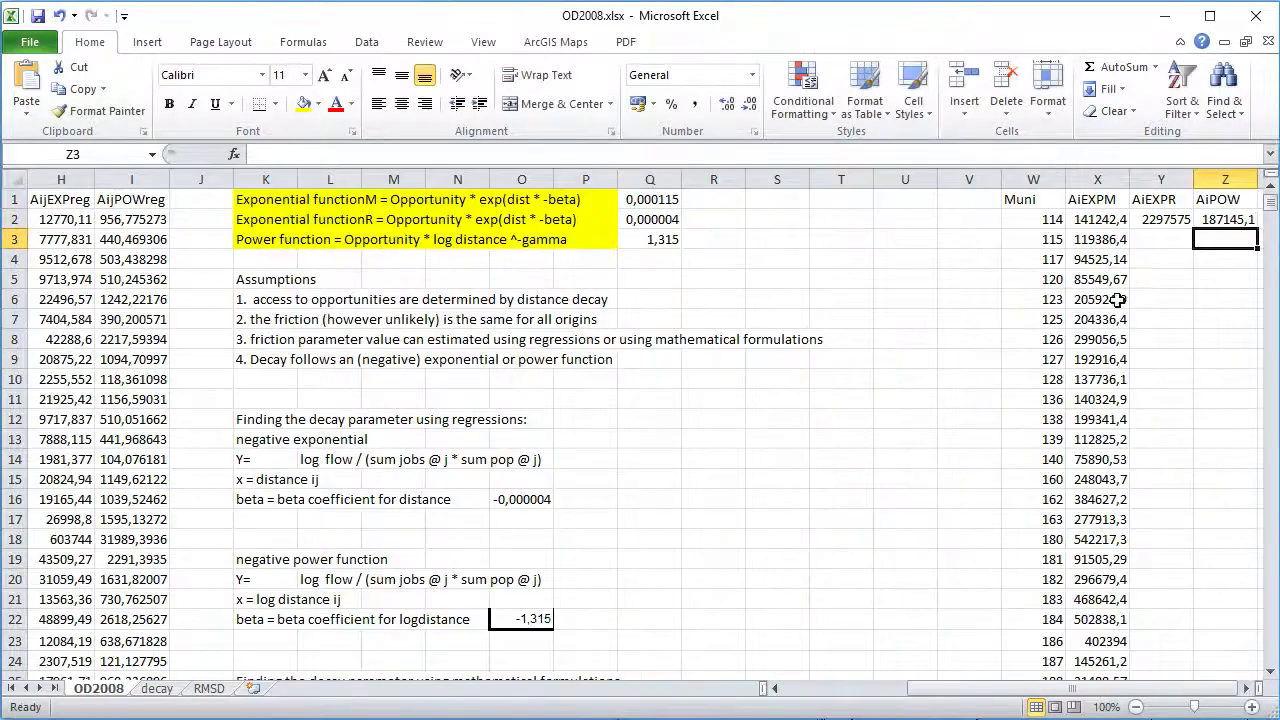
{"action": "left_click_drag", "start_coordinate": [1162, 219], "coordinate": [1218, 220]}
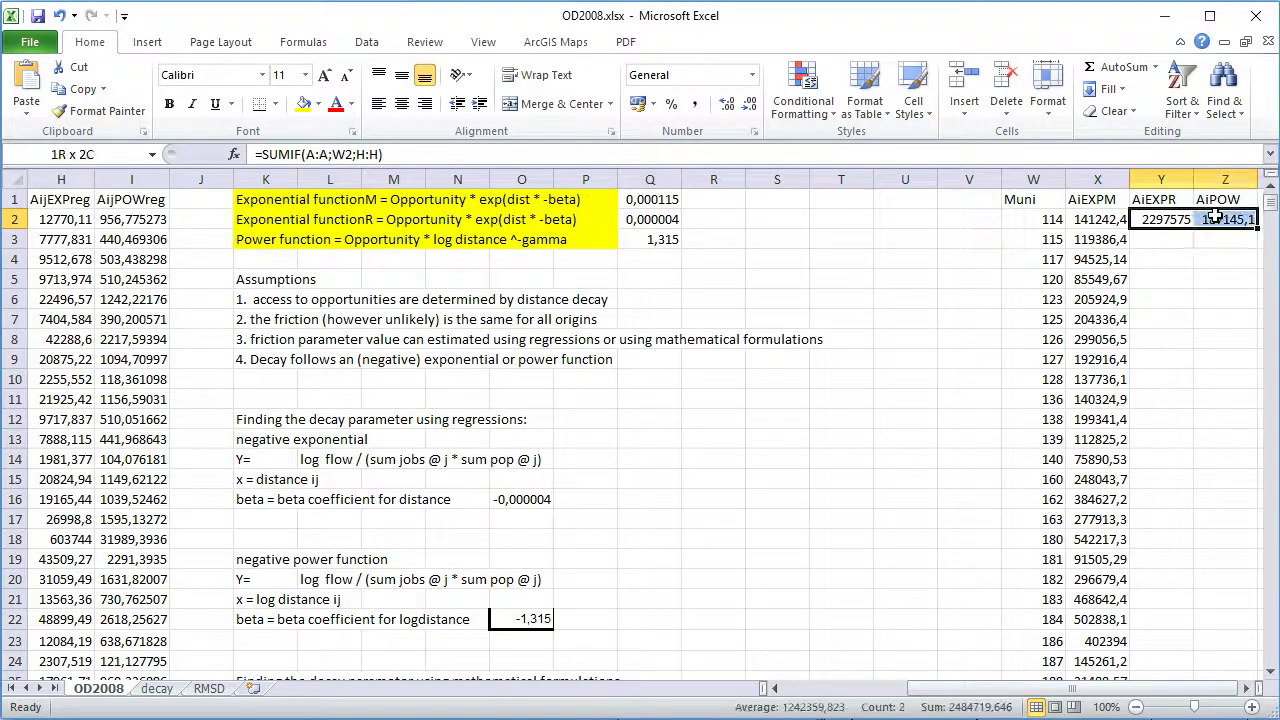
{"action": "double_click", "coordinate": [1256, 229]}
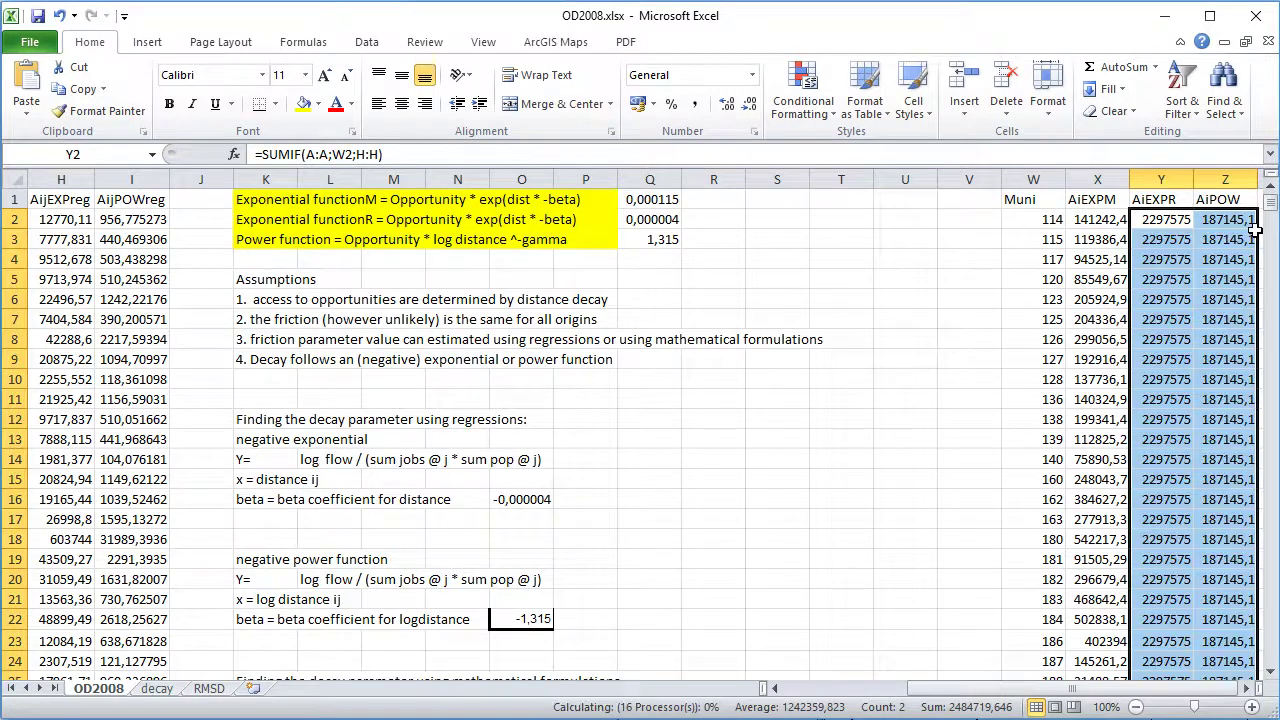